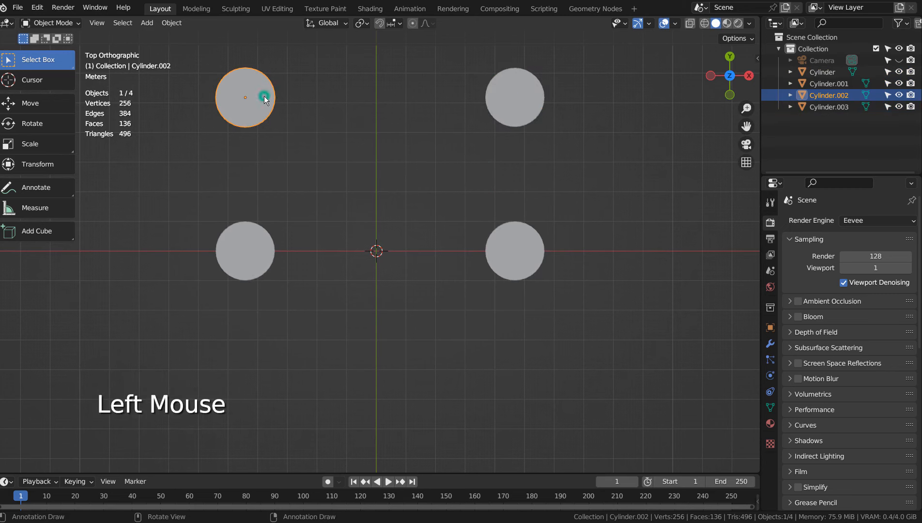
# - Duplicate the rear pair of cylinders about 5 m along the Y axis to add a third row, and check it in camera view
pyautogui.press('KP_0')
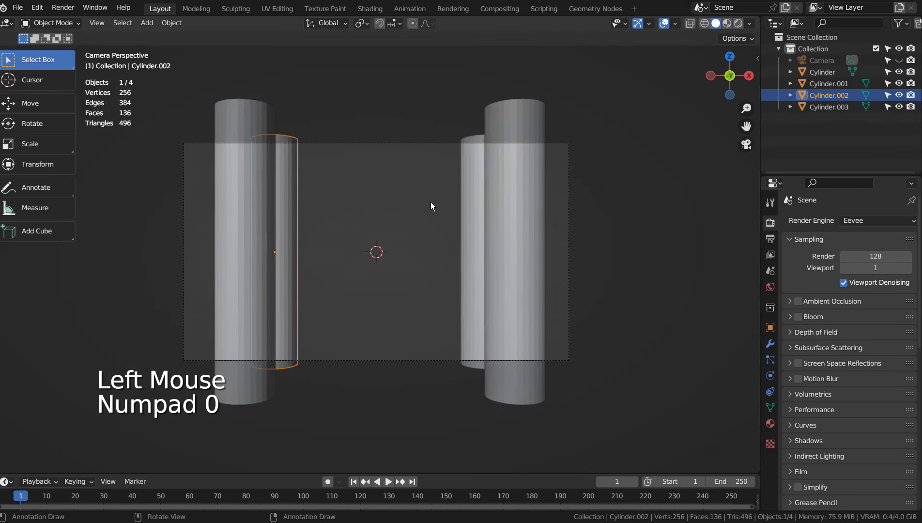
pyautogui.press('KP_7')
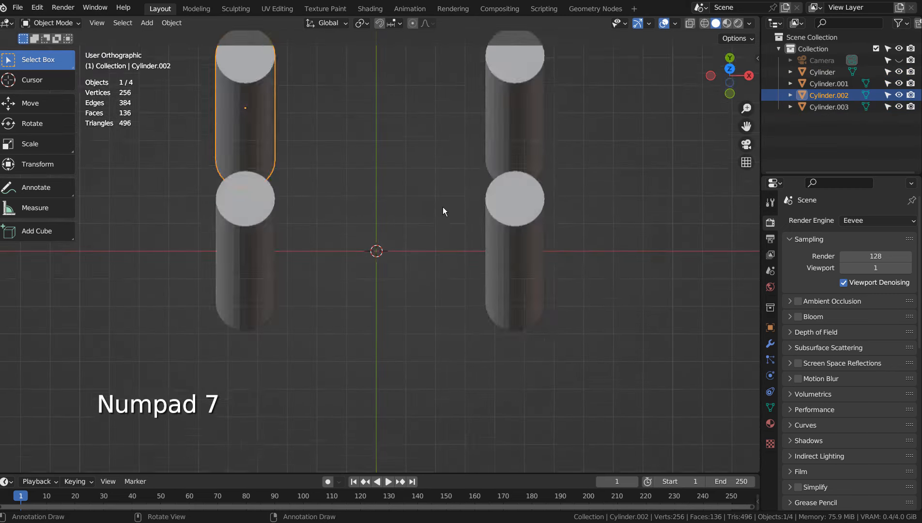
pyautogui.scroll(-3, 465, 206)
pyautogui.keyDown('shift'); pyautogui.click(465, 153); pyautogui.keyUp('shift')
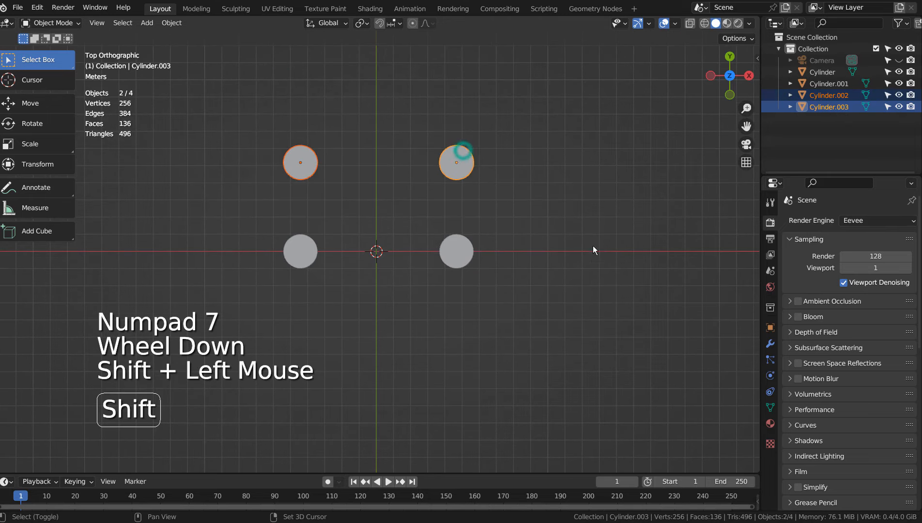
pyautogui.hotkey('shift', 'd')
pyautogui.press('y')
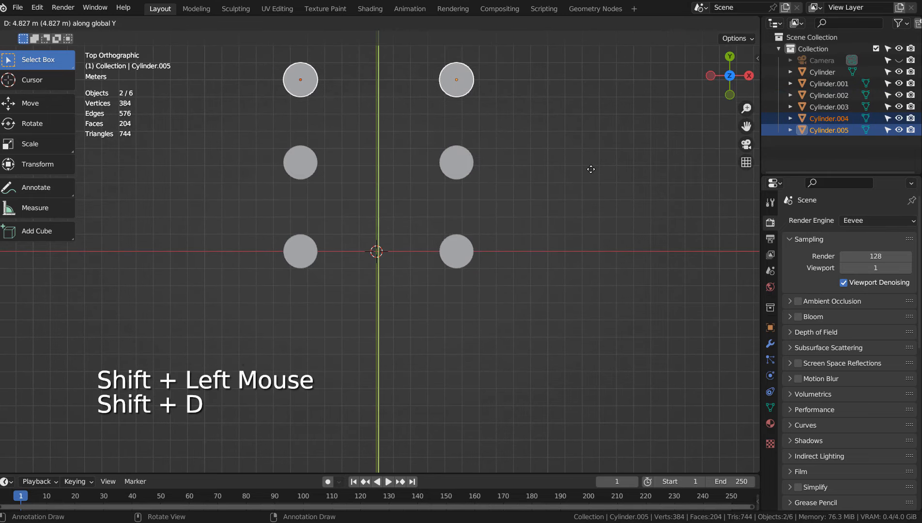
pyautogui.click(592, 166)
pyautogui.press('KP_0')
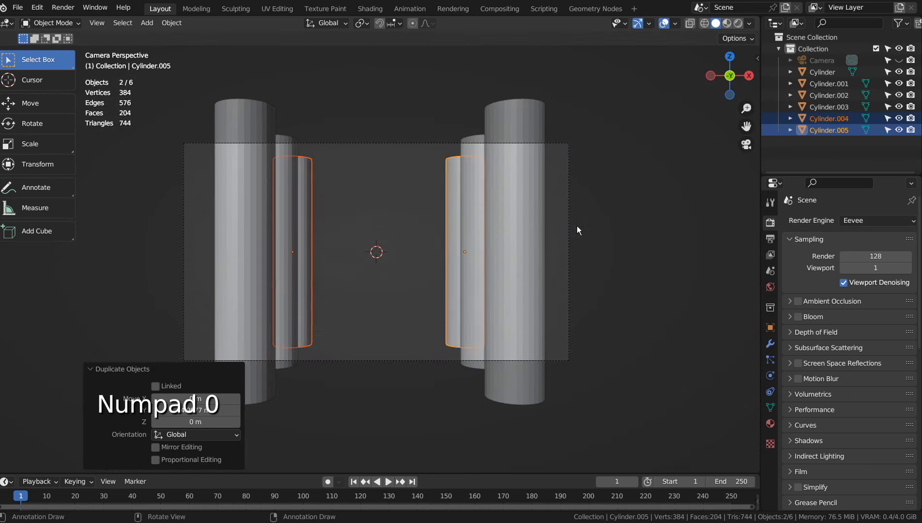
# - Apply smooth shading to all six cylinders
pyautogui.click(576, 225)
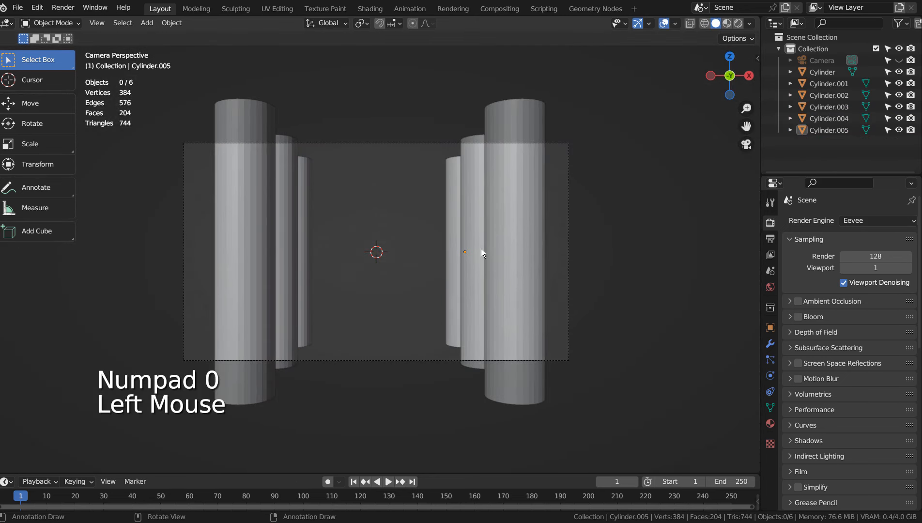
pyautogui.click(499, 241)
pyautogui.keyDown('shift'); pyautogui.click(473, 233); pyautogui.keyUp('shift')
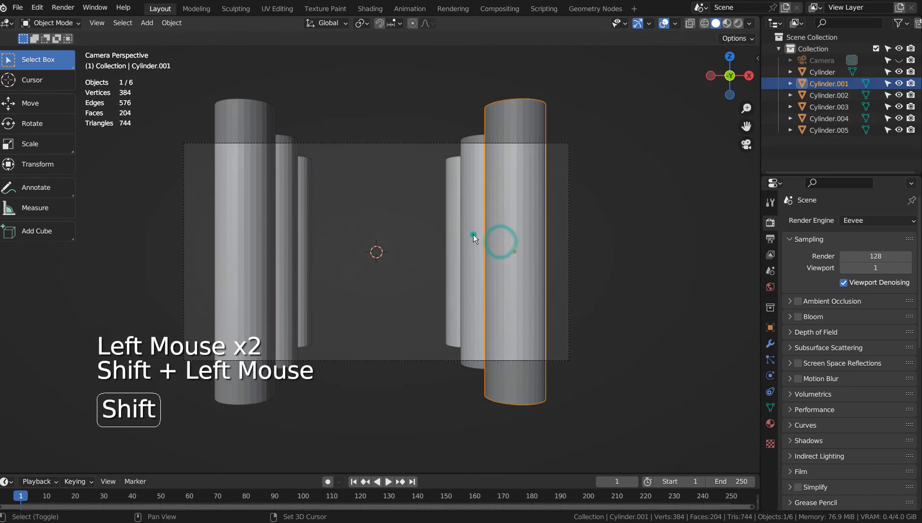
pyautogui.keyDown('shift'); pyautogui.click(449, 233); pyautogui.keyUp('shift')
pyautogui.moveTo(230, 232); pyautogui.dragTo(366, 283)
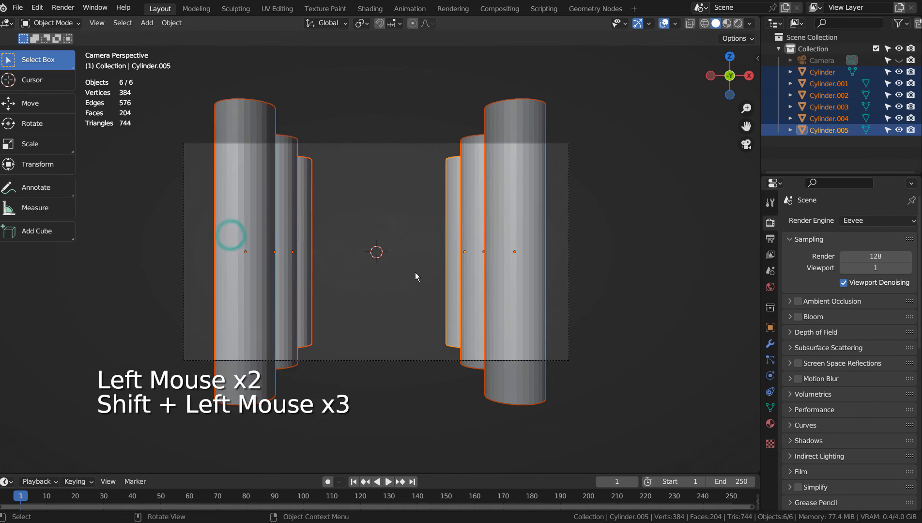
pyautogui.rightClick(505, 232)
pyautogui.click(506, 231)
pyautogui.click(380, 260)
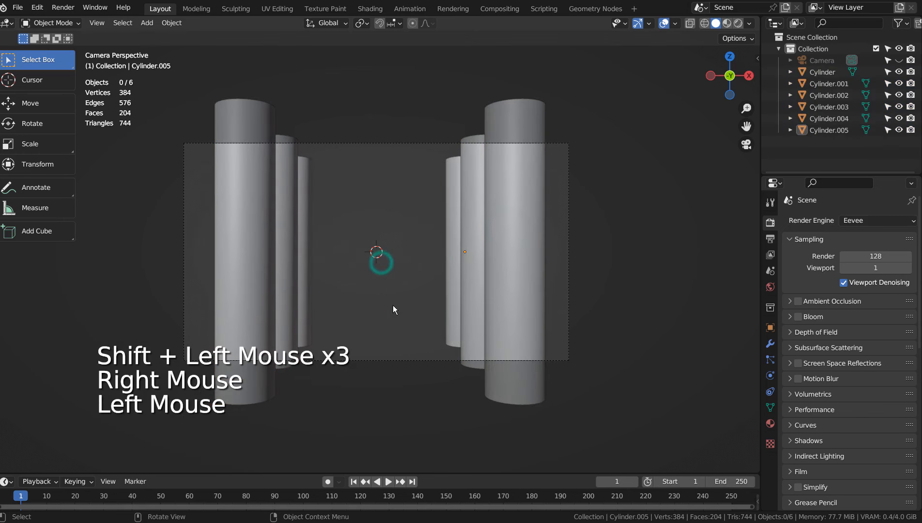
# - Set the render engine to Workbench and render the column scene
pyautogui.click(853, 223)
pyautogui.click(854, 232)
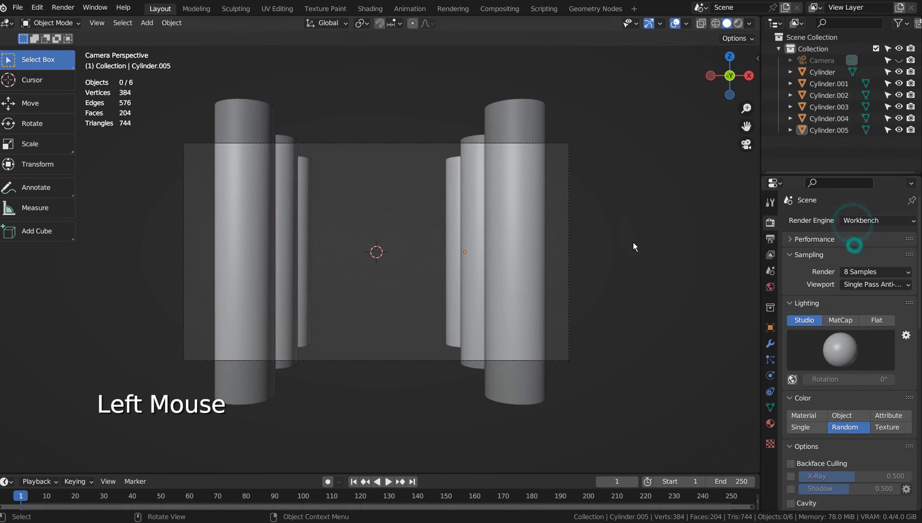
pyautogui.press('F12')
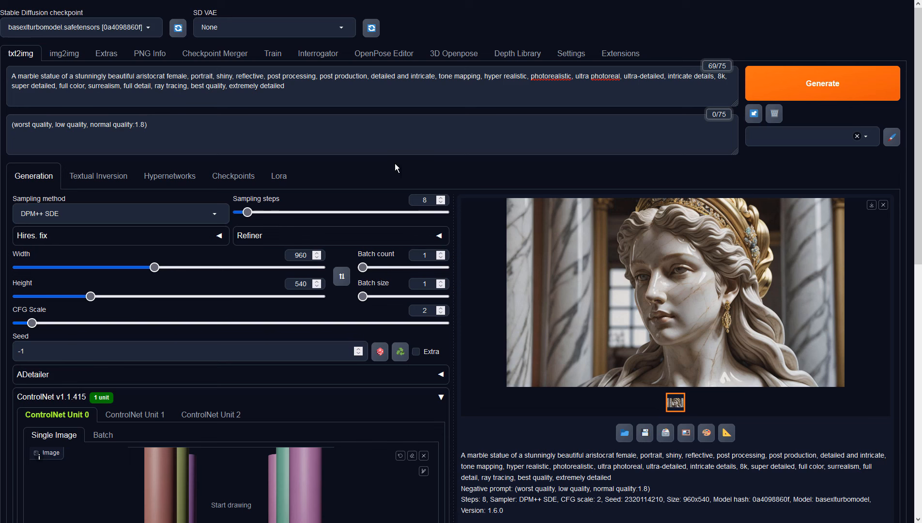
pyautogui.click(374, 85)
pyautogui.click(368, 118)
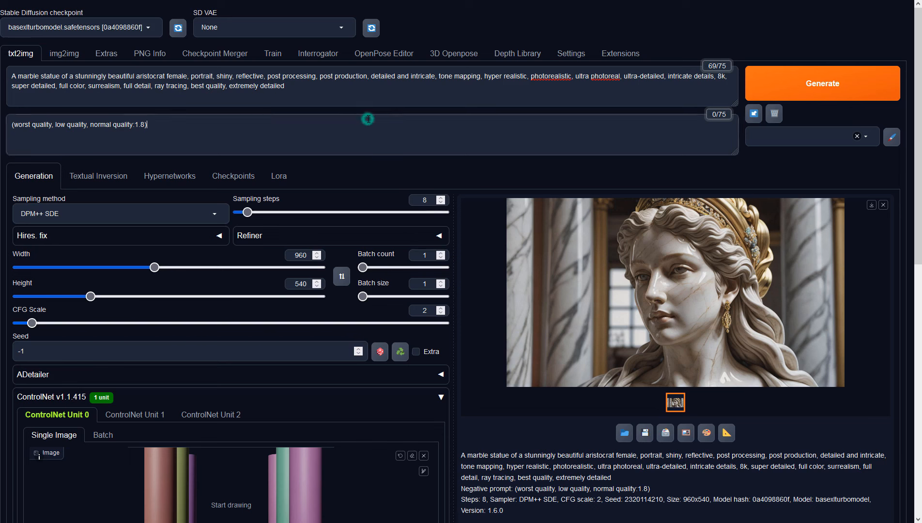
pyautogui.click(306, 282)
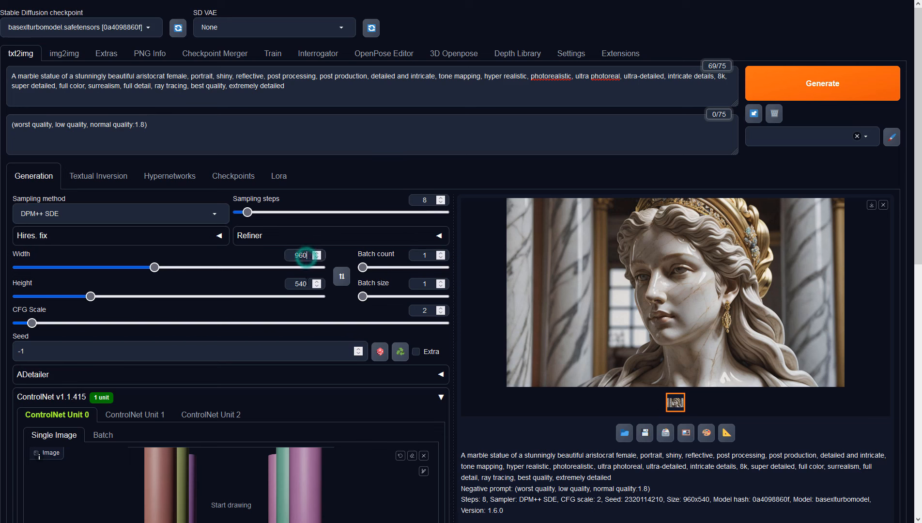
pyautogui.click(492, 461)
# - In the Stable Diffusion web UI, set ControlNet Unit 0 to Depth with preprocessor none and the sai_xl_depth_256lora model
pyautogui.scroll(-6, 492, 461)
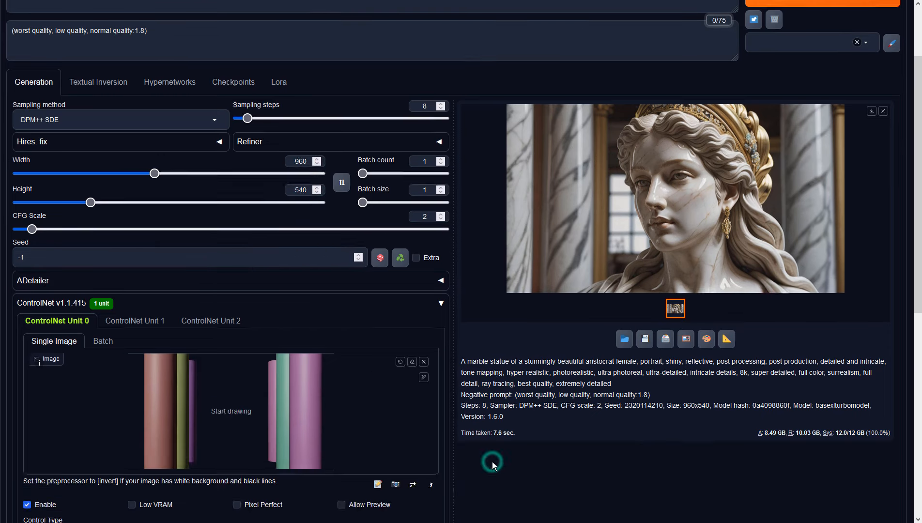
pyautogui.click(109, 342)
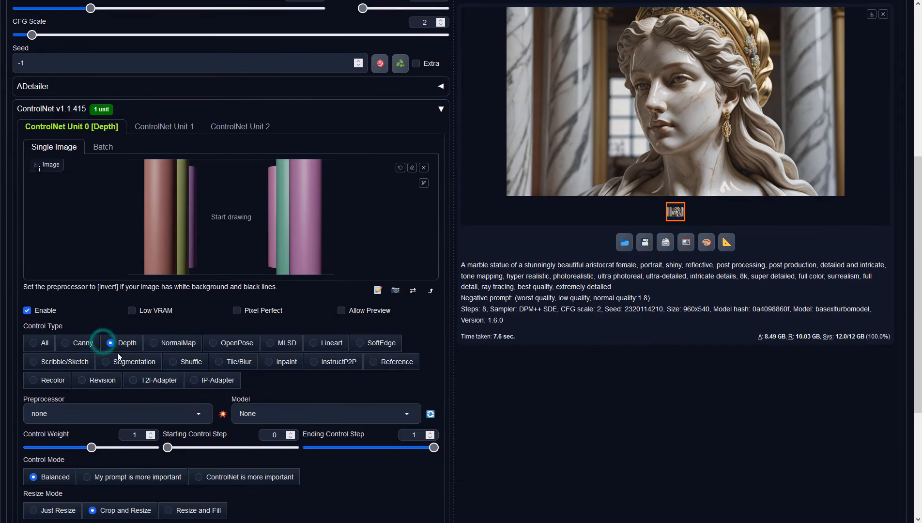
pyautogui.click(168, 419)
pyautogui.click(53, 358)
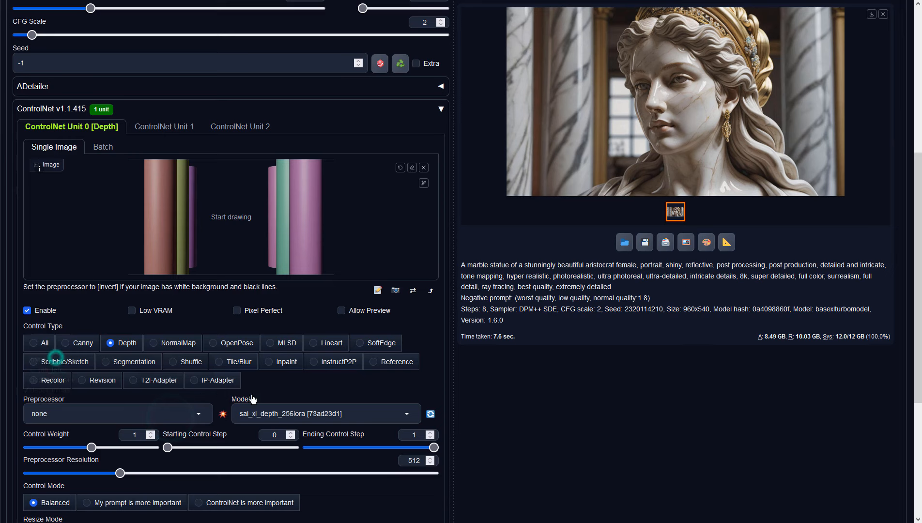
pyautogui.click(360, 414)
pyautogui.click(265, 398)
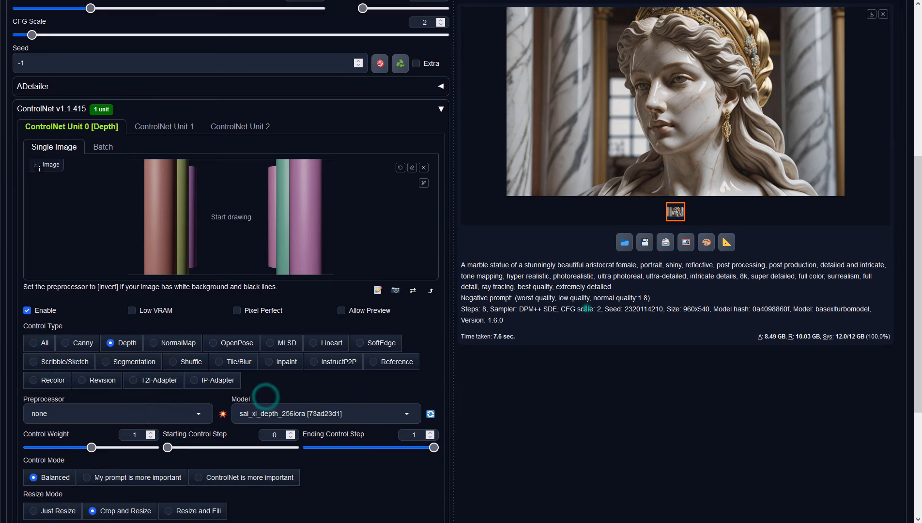
pyautogui.click(586, 310)
# - Generate the depth-guided marble statue image from the prompt and view it enlarged
pyautogui.scroll(6, 586, 309)
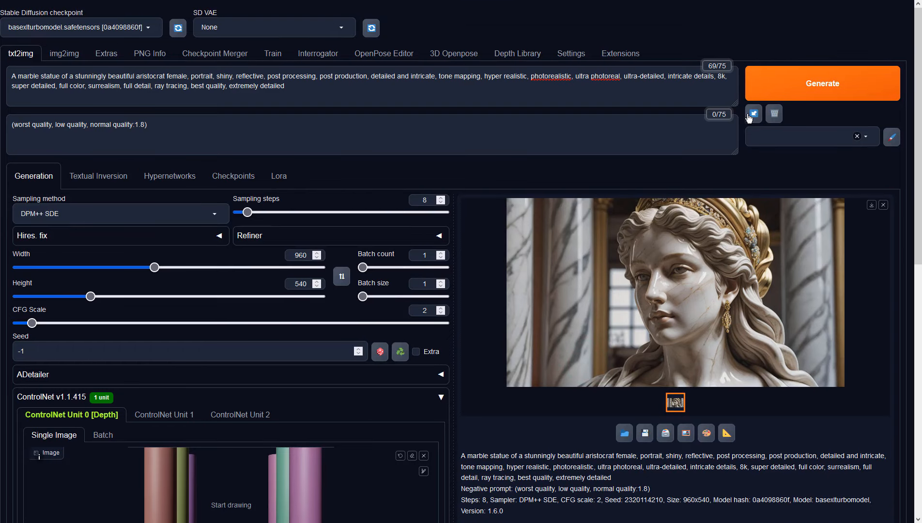
pyautogui.click(776, 89)
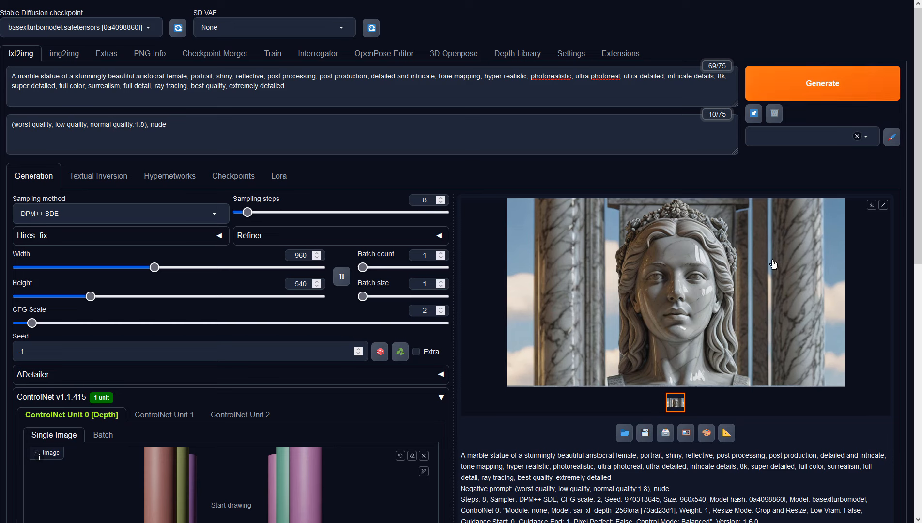
pyautogui.click(682, 341)
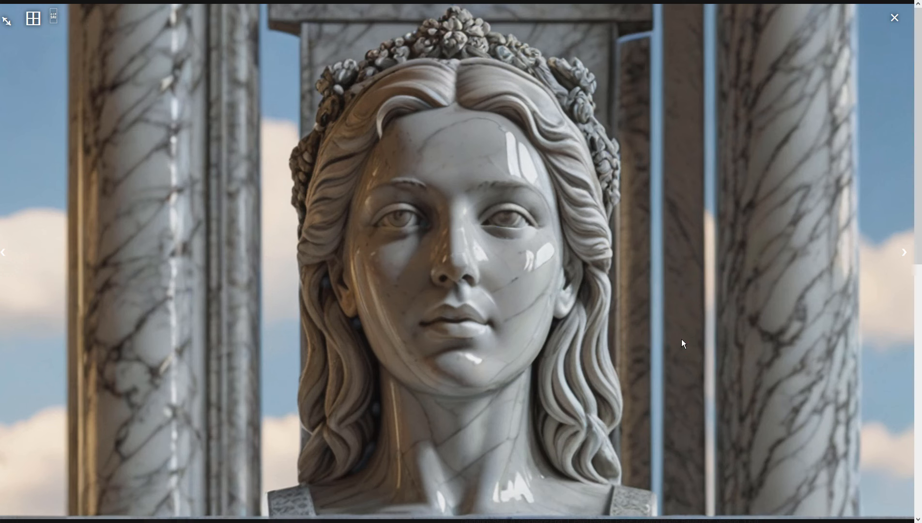
pyautogui.click(681, 340)
# - Send the generated statue image to img2img and configure it with the DPM++ SDE sampling method and a CFG scale of 2
pyautogui.click(688, 433)
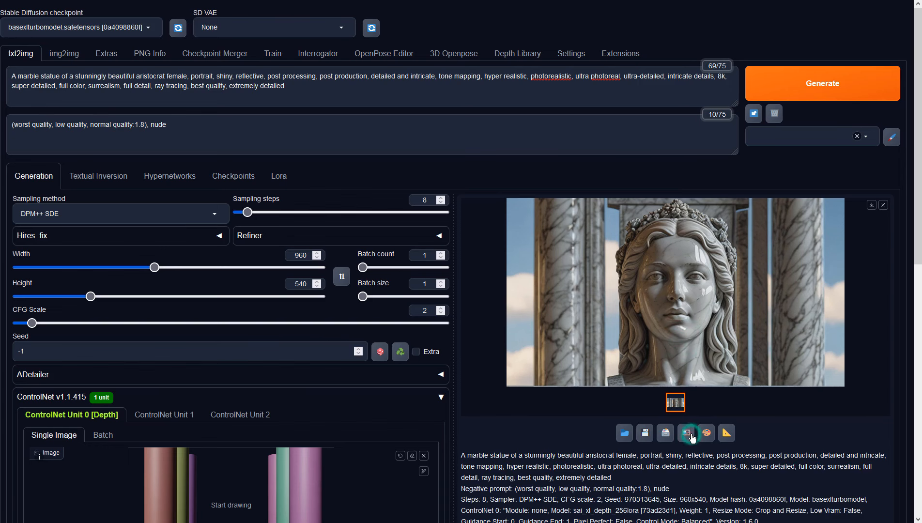
pyautogui.scroll(-5, 305, 253)
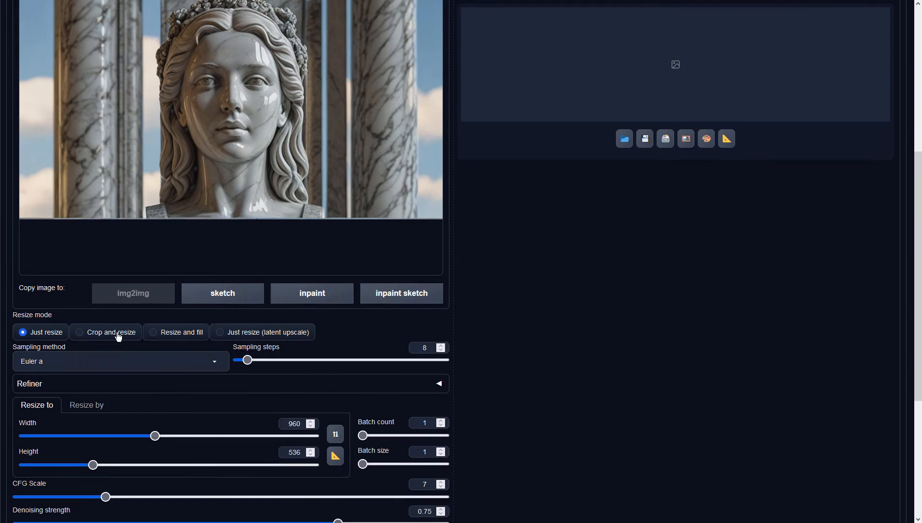
pyautogui.click(140, 361)
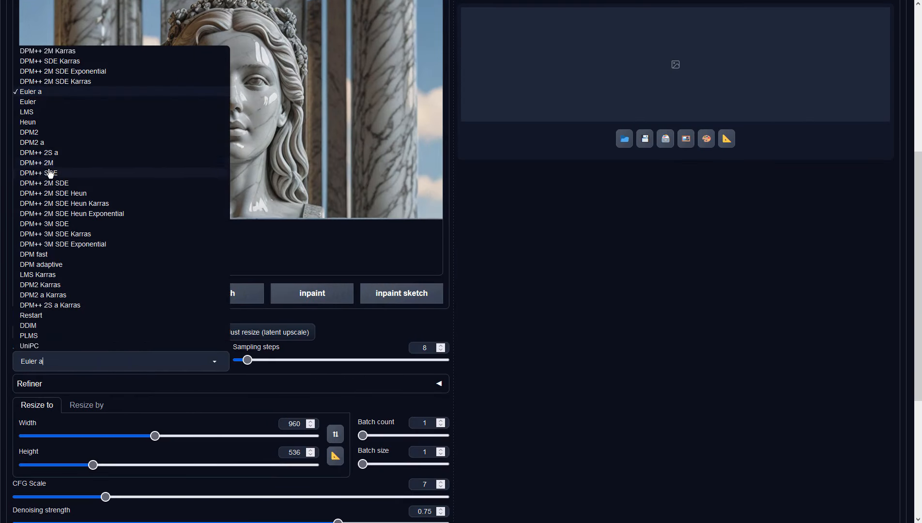
pyautogui.click(50, 174)
pyautogui.scroll(-4, 563, 289)
pyautogui.click(563, 290)
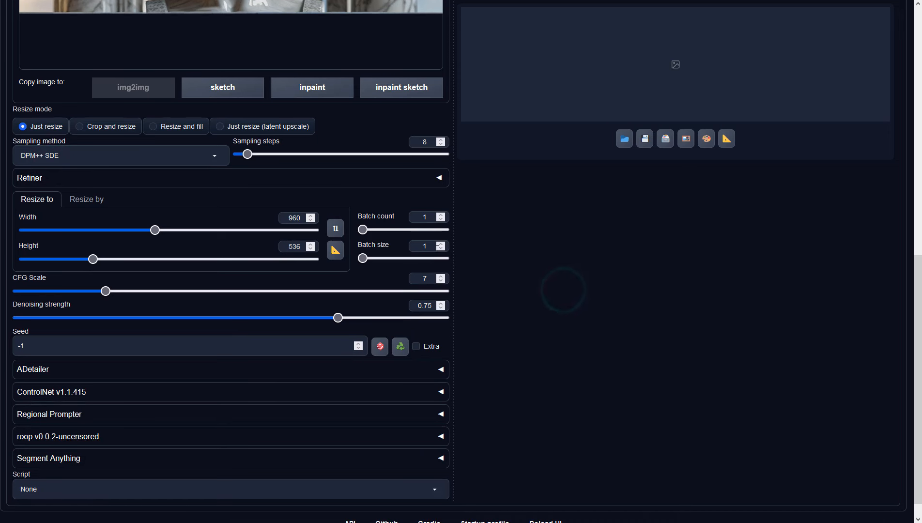
pyautogui.doubleClick(428, 282)
pyautogui.write('2')
pyautogui.click(571, 273)
pyautogui.scroll(6, 571, 273)
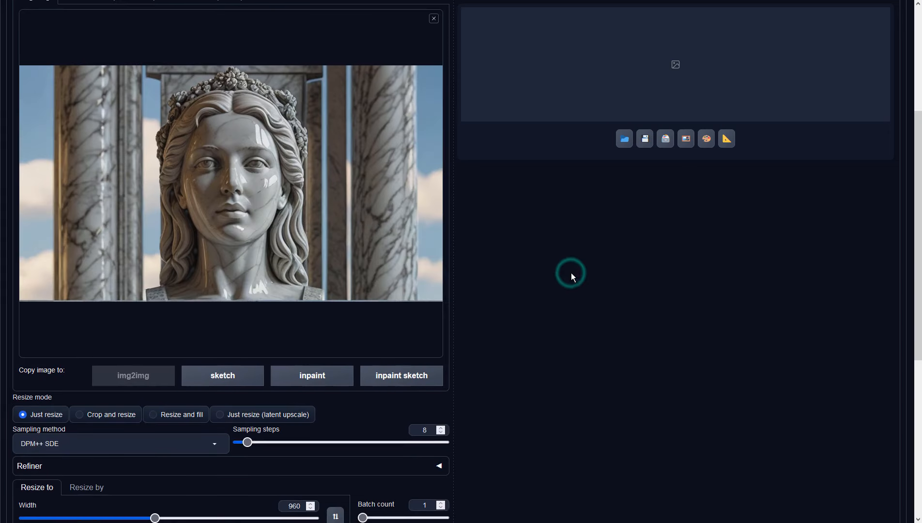
# - Generate an img2img variation of the front-facing statue image and view the result enlarged
pyautogui.scroll(4, 571, 272)
pyautogui.click(793, 95)
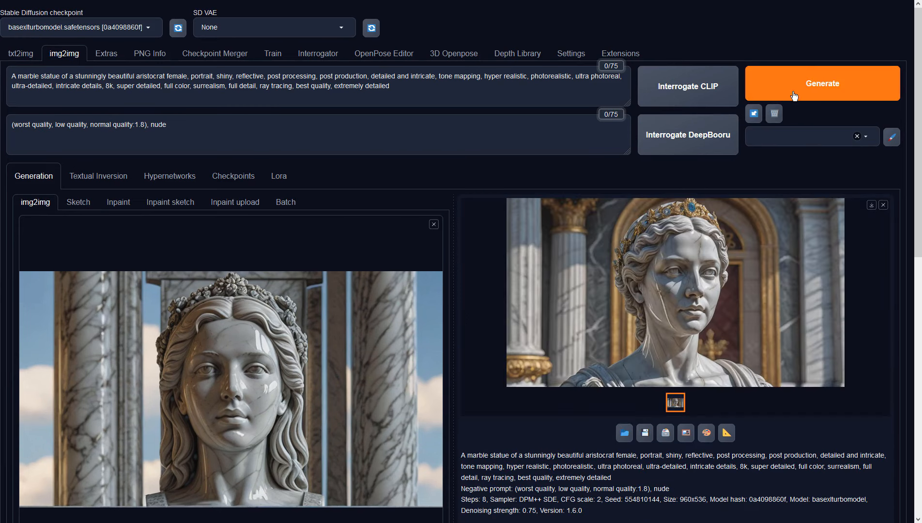
pyautogui.click(797, 225)
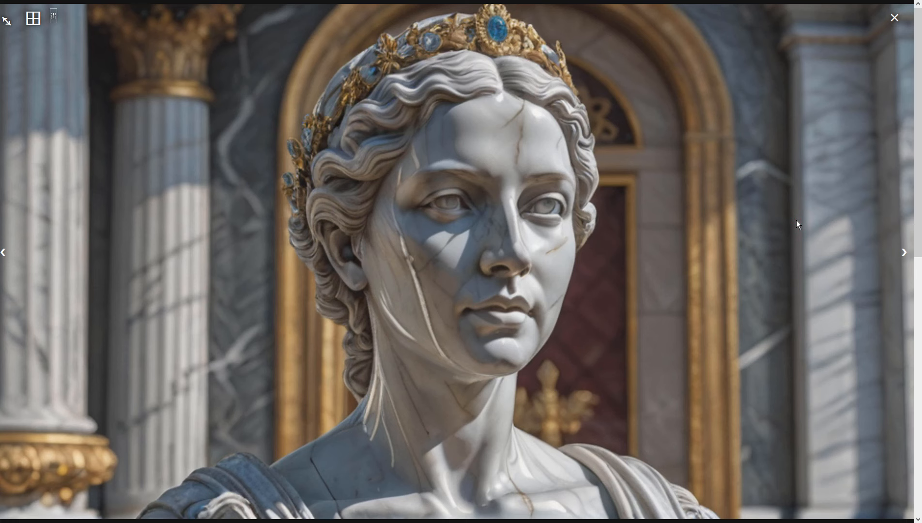
pyautogui.click(798, 224)
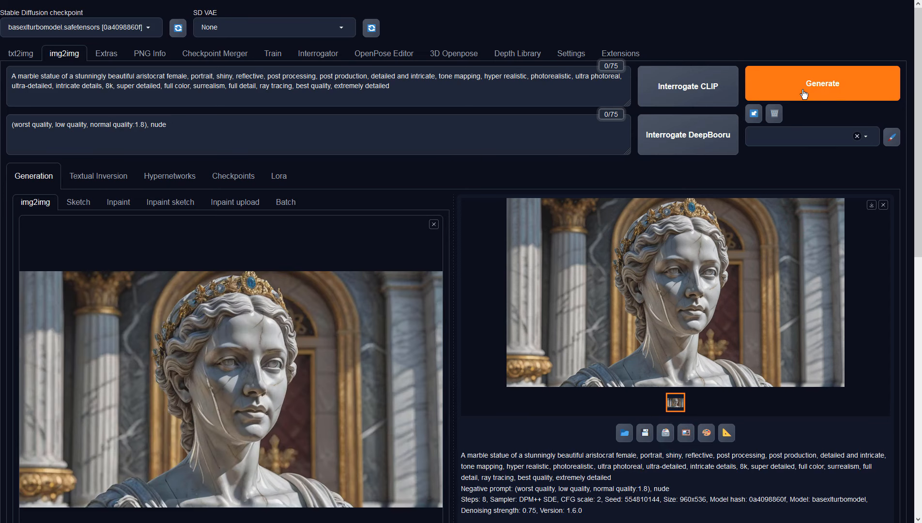
# - Generate a variation with the statue wearing the blue-jewelled gold crown as the img2img source, and view it enlarged
pyautogui.click(804, 94)
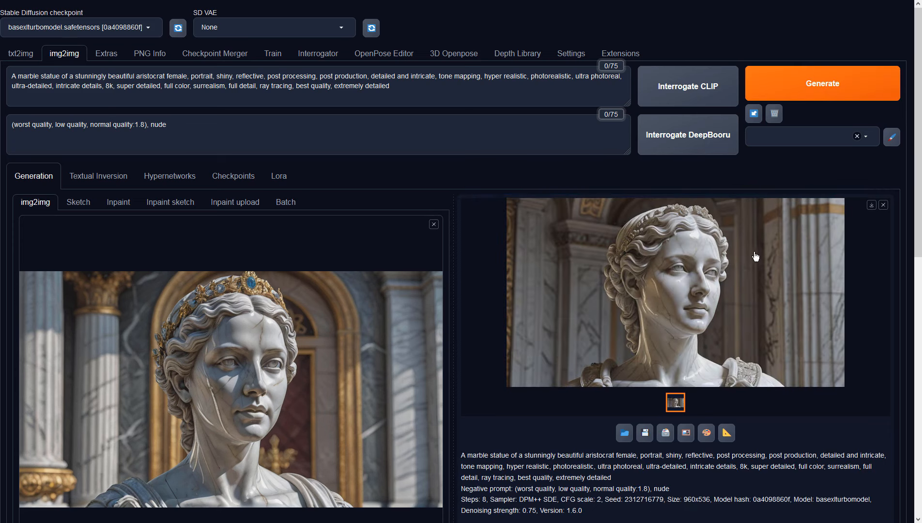
pyautogui.click(752, 255)
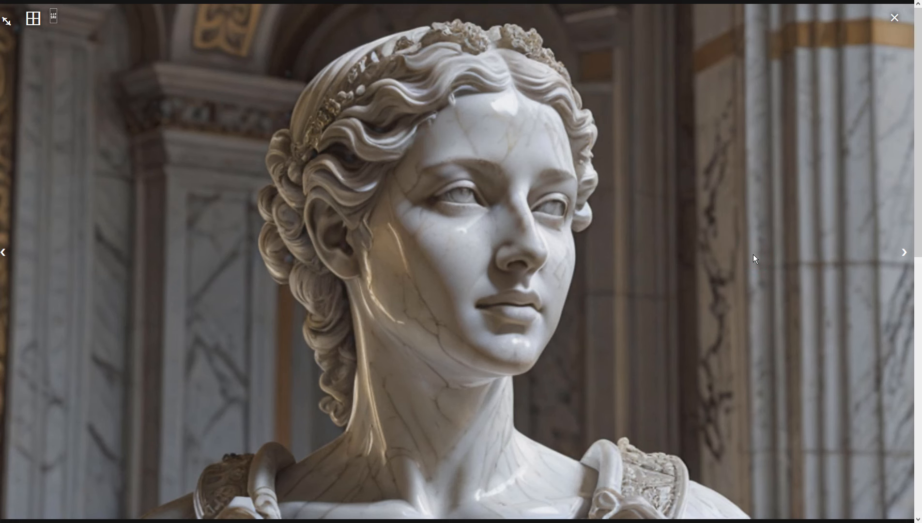
pyautogui.click(752, 254)
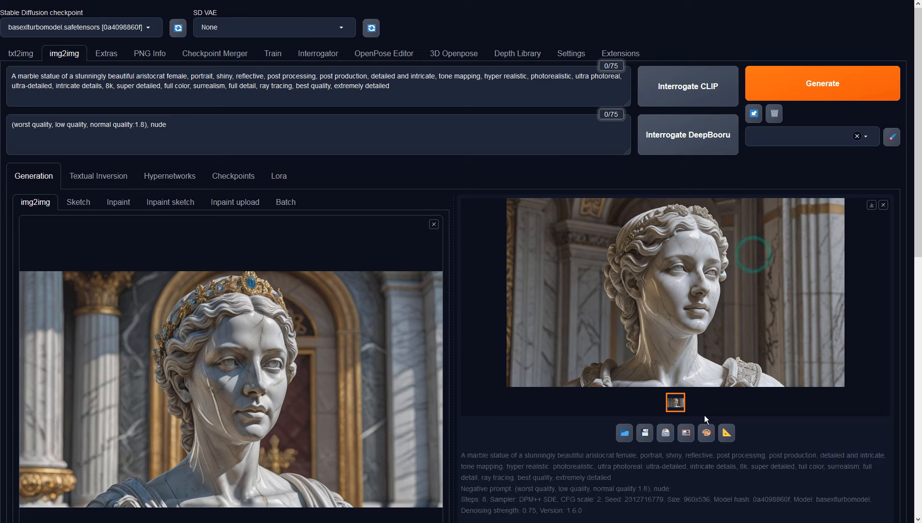
# - Reuse the latest statue result as the img2img source and generate further variations, viewing one enlarged
pyautogui.click(686, 432)
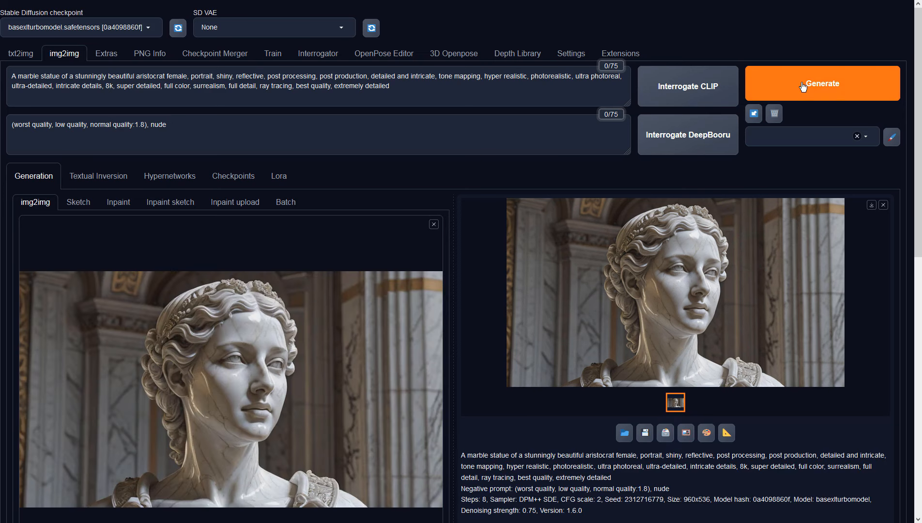
pyautogui.click(802, 87)
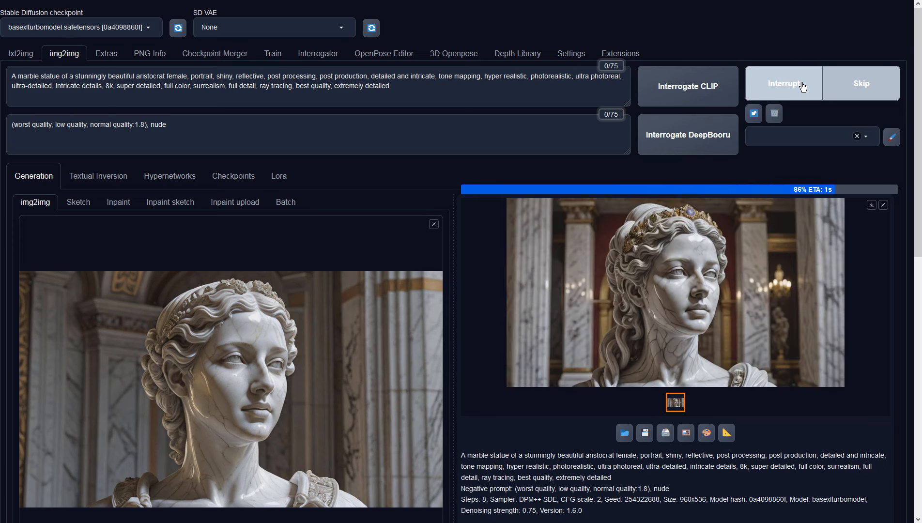
pyautogui.click(734, 248)
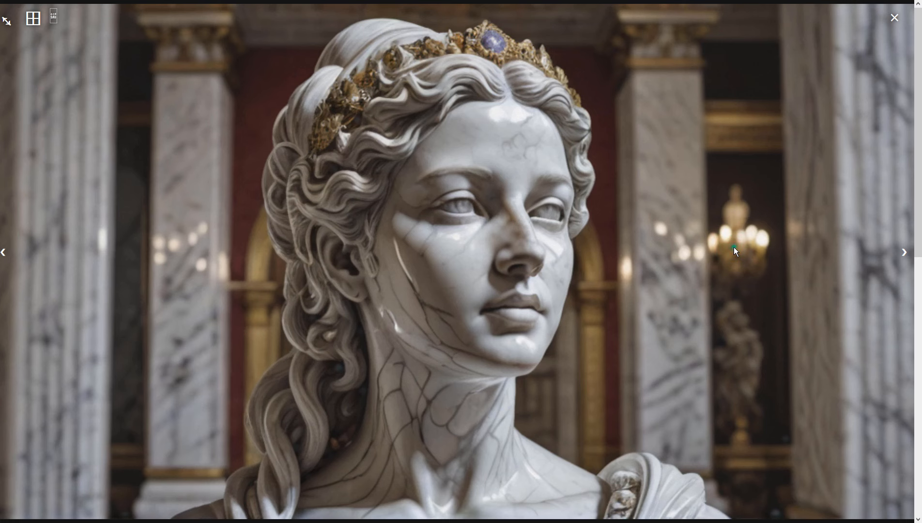
pyautogui.click(733, 247)
pyautogui.click(802, 95)
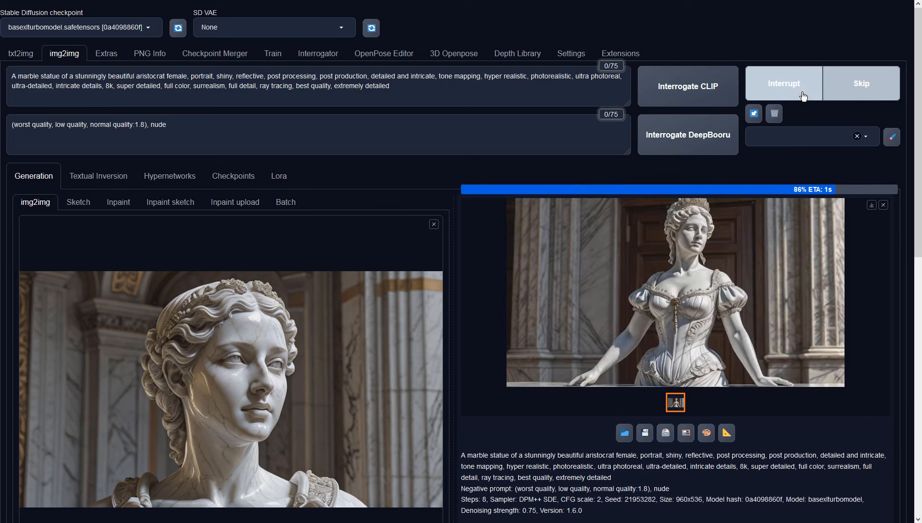
# - Inspect the corseted statue variation enlarged, generate another img2img variation, and view the new result enlarged
pyautogui.click(798, 241)
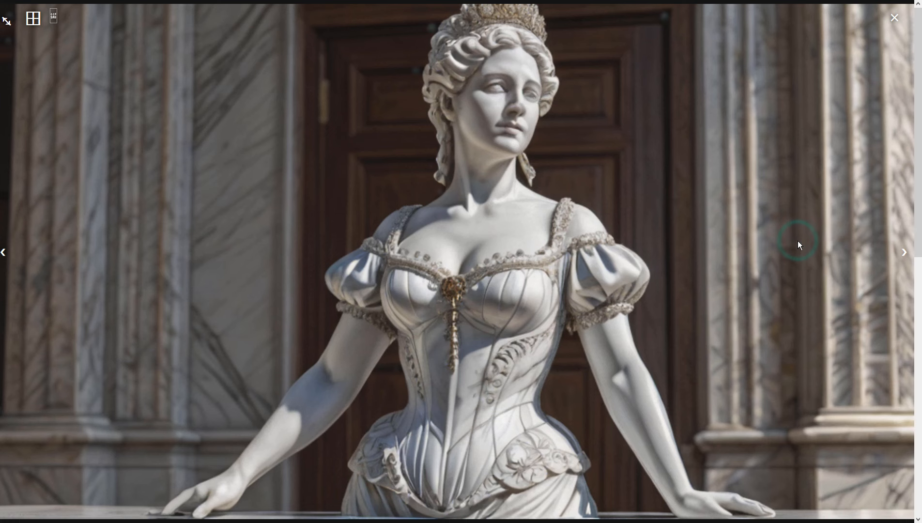
pyautogui.click(797, 241)
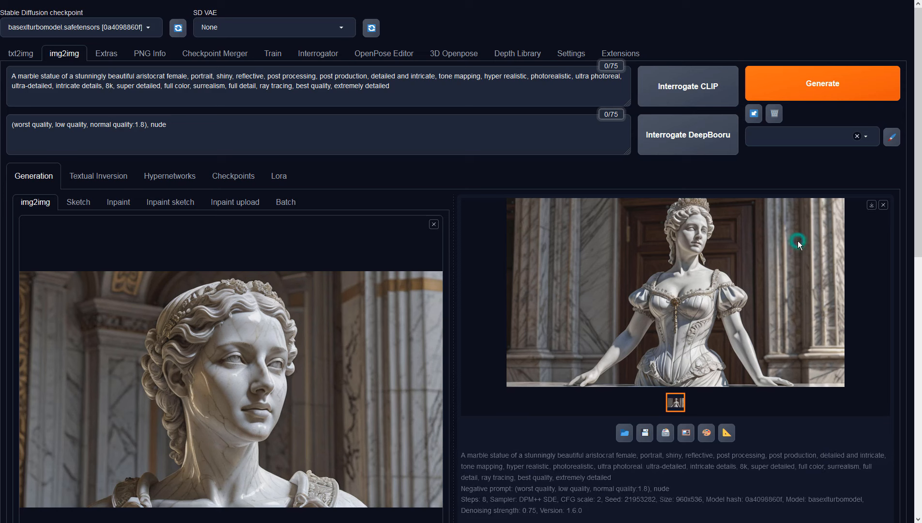
pyautogui.click(791, 83)
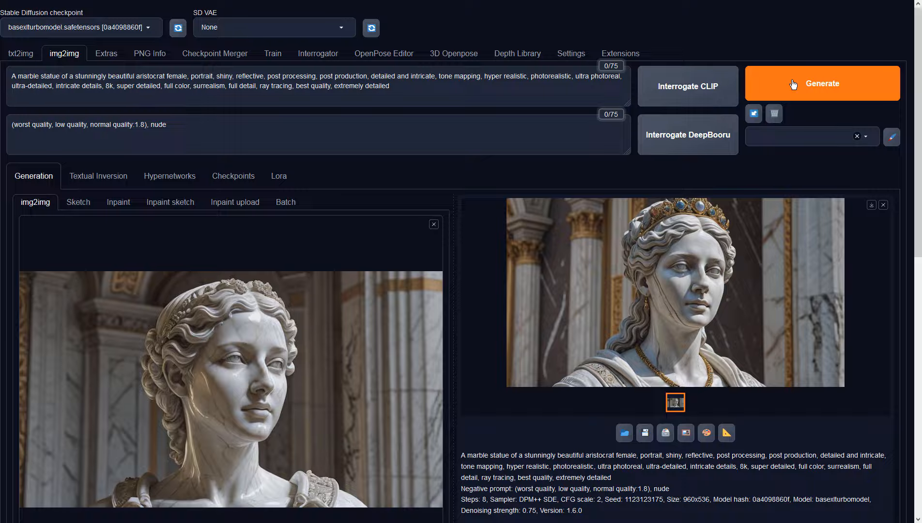
pyautogui.click(778, 218)
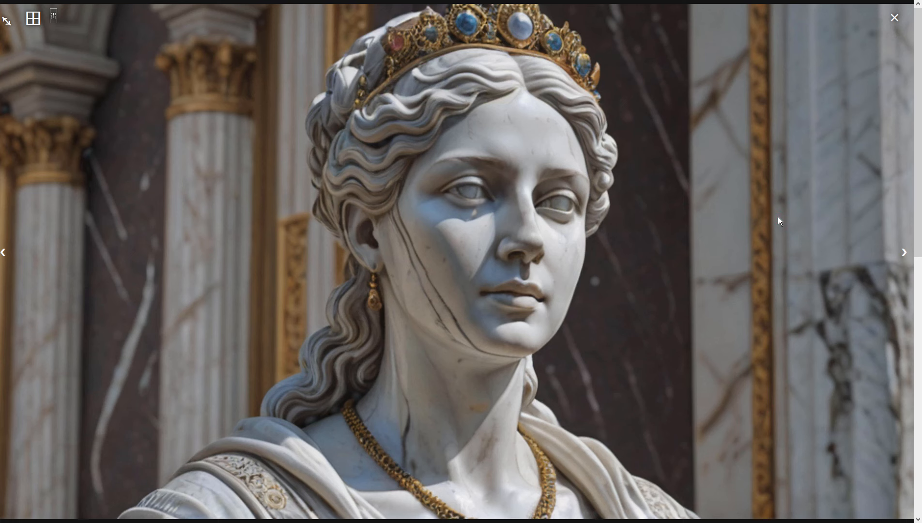
pyautogui.click(778, 216)
# - Set the img2img denoising strength to 0.6, generate a variation, and view it enlarged
pyautogui.scroll(-5, 339, 310)
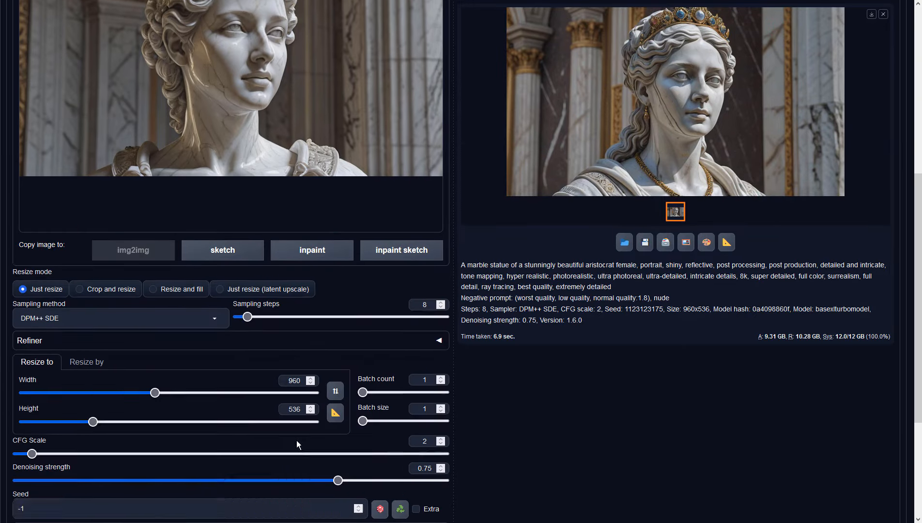
pyautogui.scroll(-2, 296, 440)
pyautogui.moveTo(338, 400); pyautogui.dragTo(274, 399)
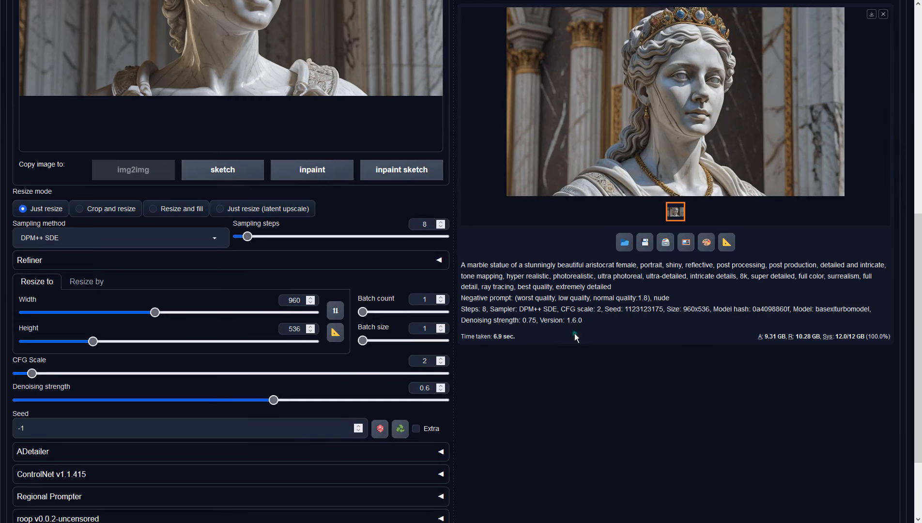
pyautogui.scroll(8, 574, 333)
pyautogui.click(806, 72)
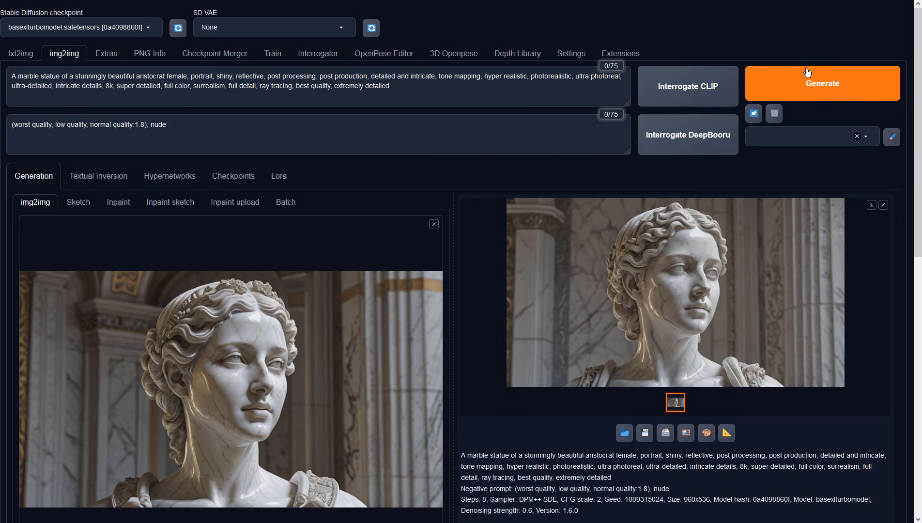
pyautogui.click(780, 234)
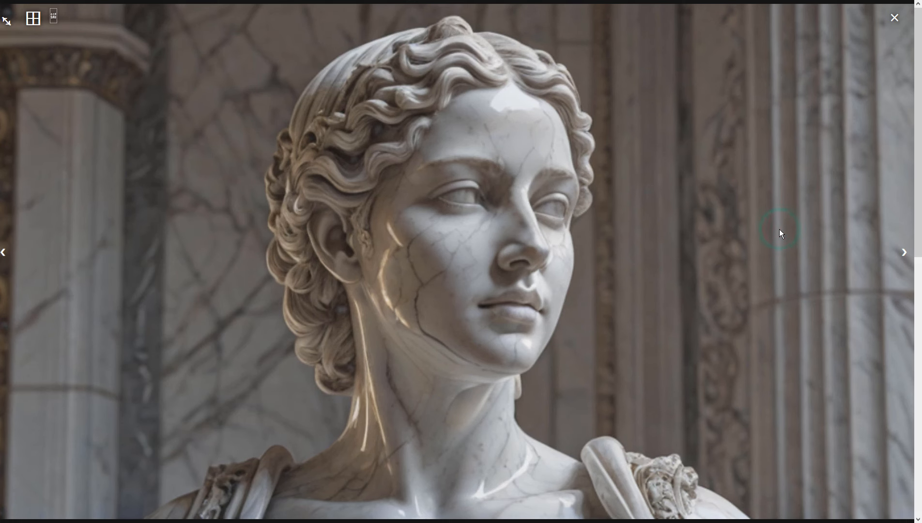
pyautogui.click(779, 229)
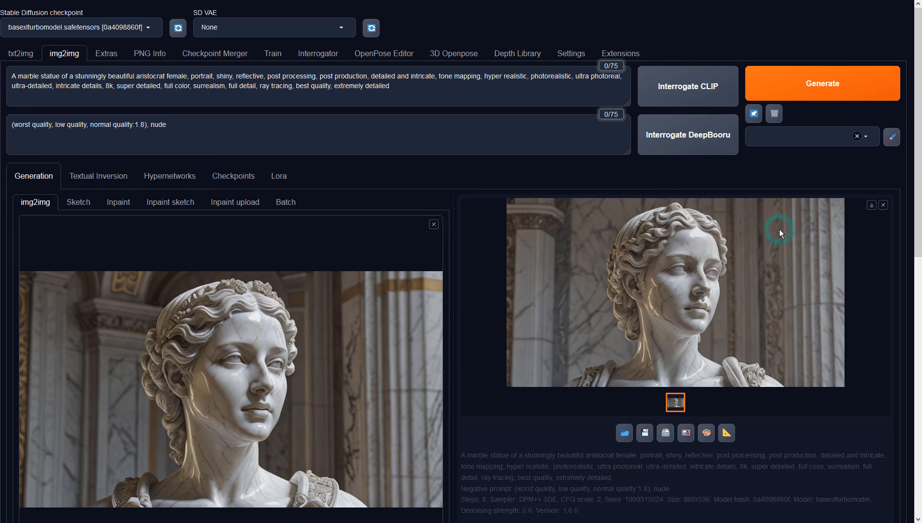
# - Generate two more statue variations from the same source and settings, viewing each one enlarged
pyautogui.click(794, 96)
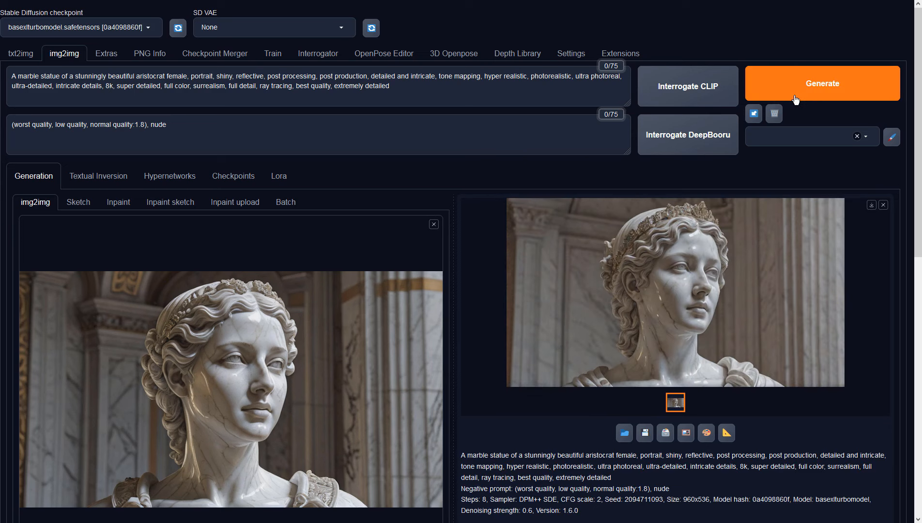
pyautogui.click(776, 245)
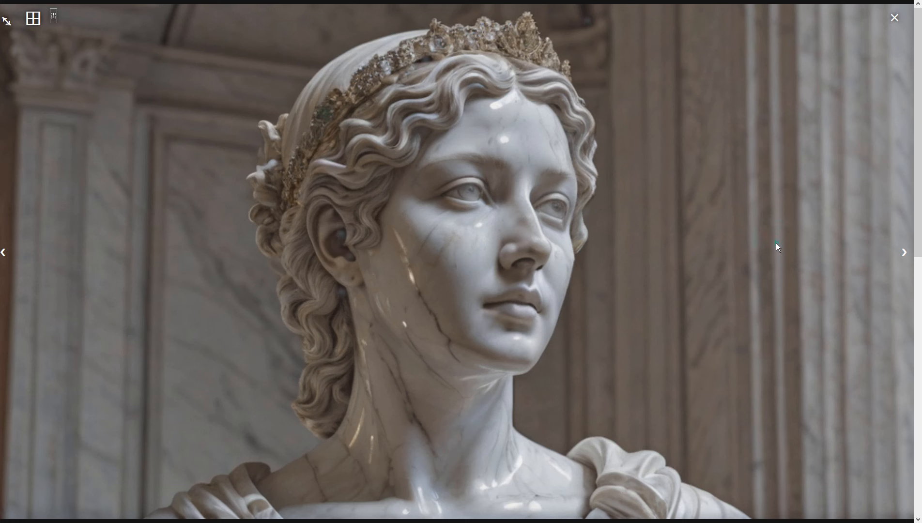
pyautogui.click(776, 243)
pyautogui.click(824, 85)
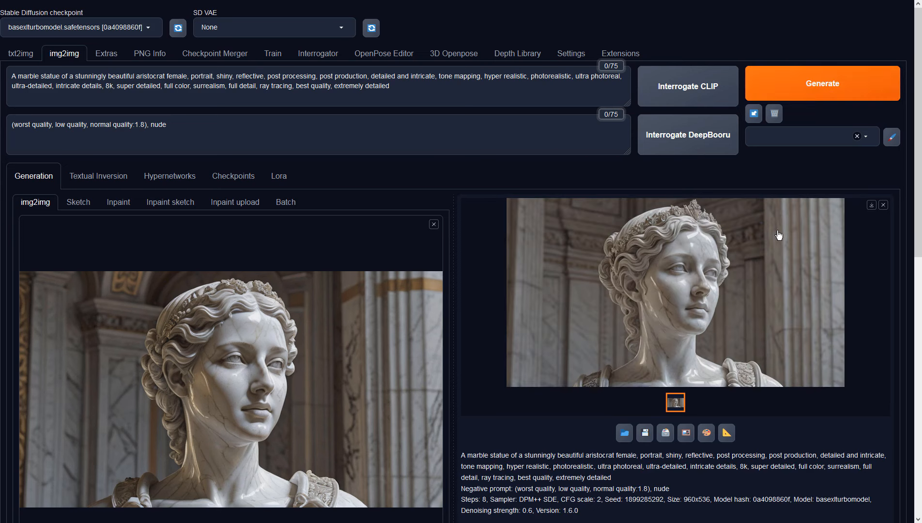
pyautogui.click(765, 274)
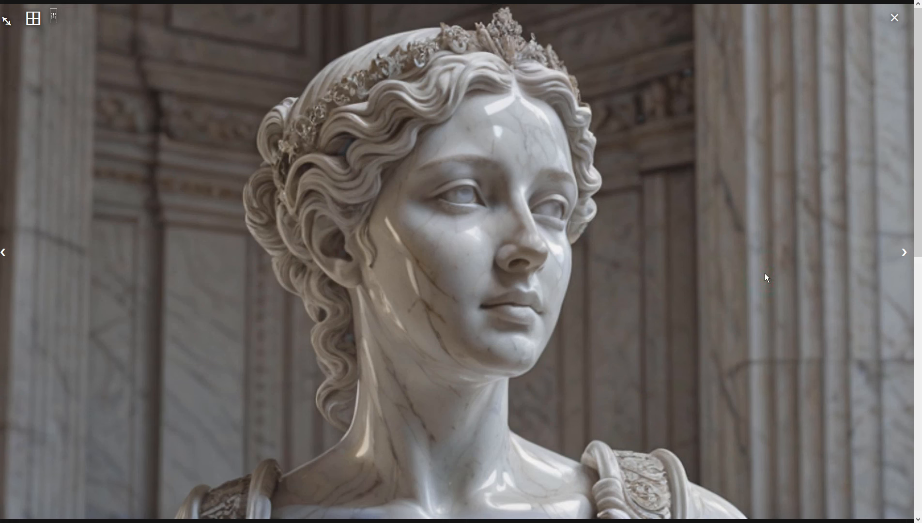
pyautogui.click(765, 274)
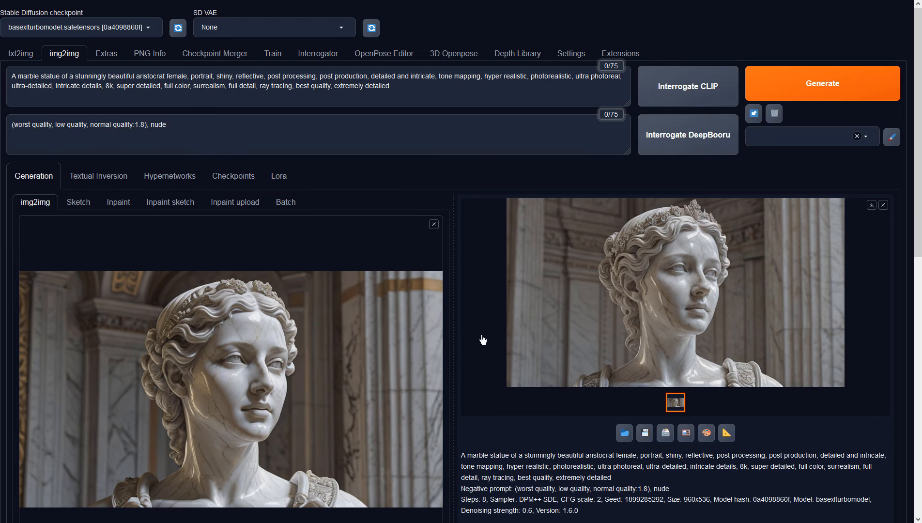
# - Raise the denoising strength to 0.9, generate a new statue variation, and view it enlarged
pyautogui.scroll(-10, 380, 349)
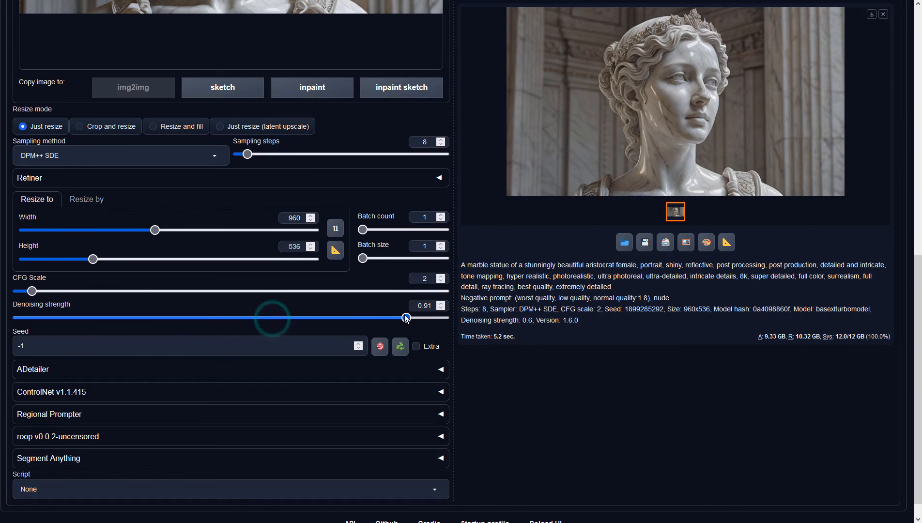
pyautogui.click(407, 318)
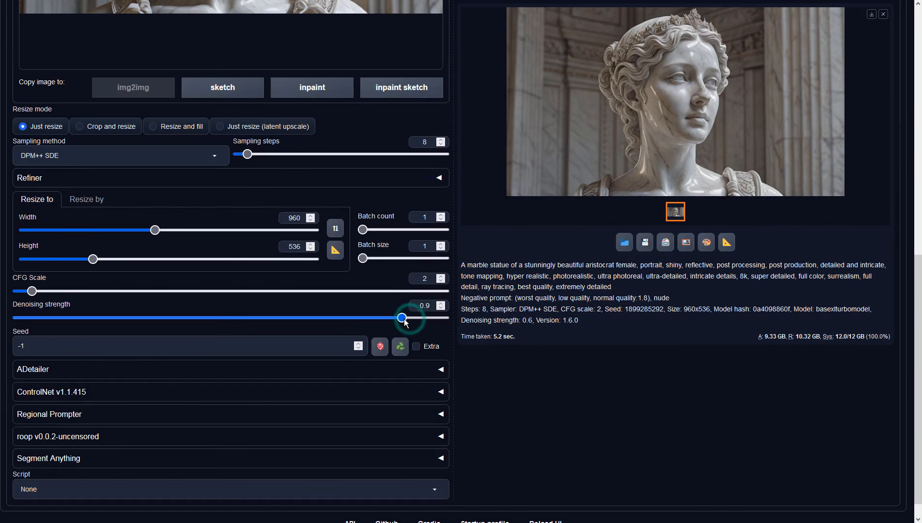
pyautogui.click(633, 317)
pyautogui.scroll(4, 632, 317)
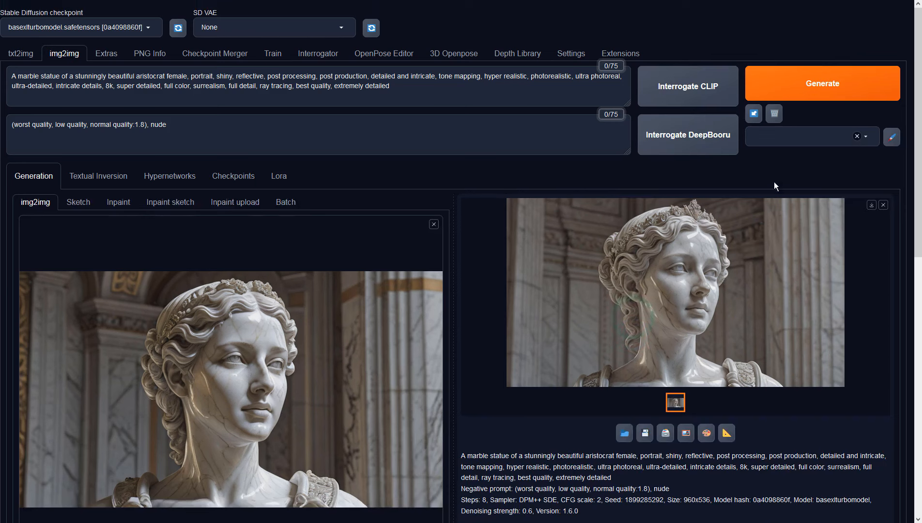
pyautogui.click(810, 94)
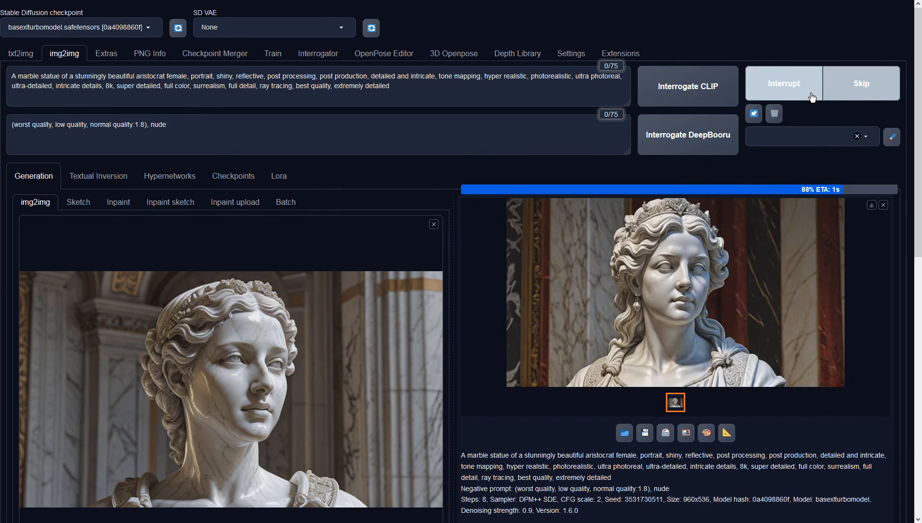
pyautogui.click(810, 238)
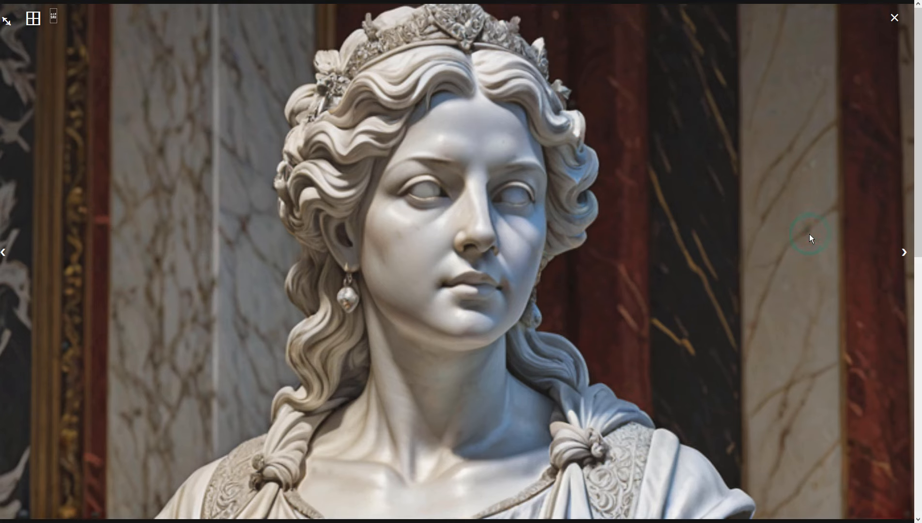
pyautogui.click(811, 238)
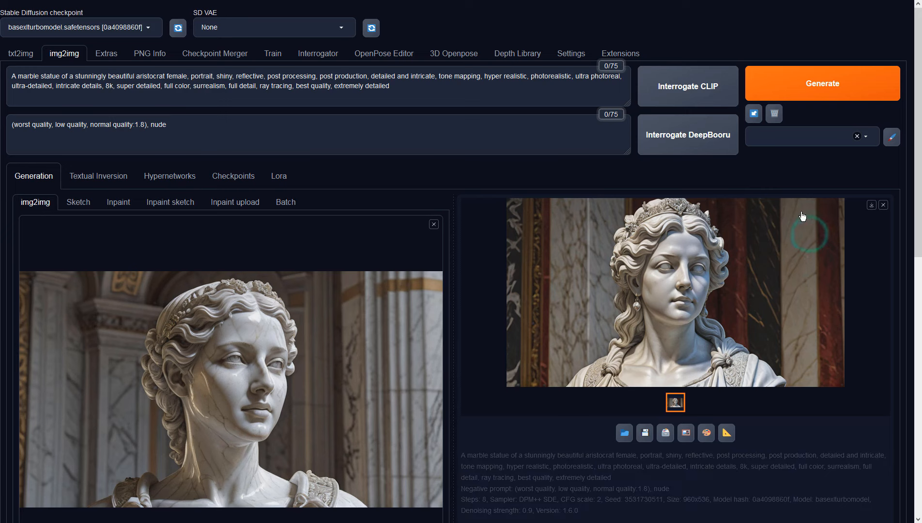
# - Use the latest statue result as the new img2img source, generate a variation from it, and view it enlarged
pyautogui.click(685, 433)
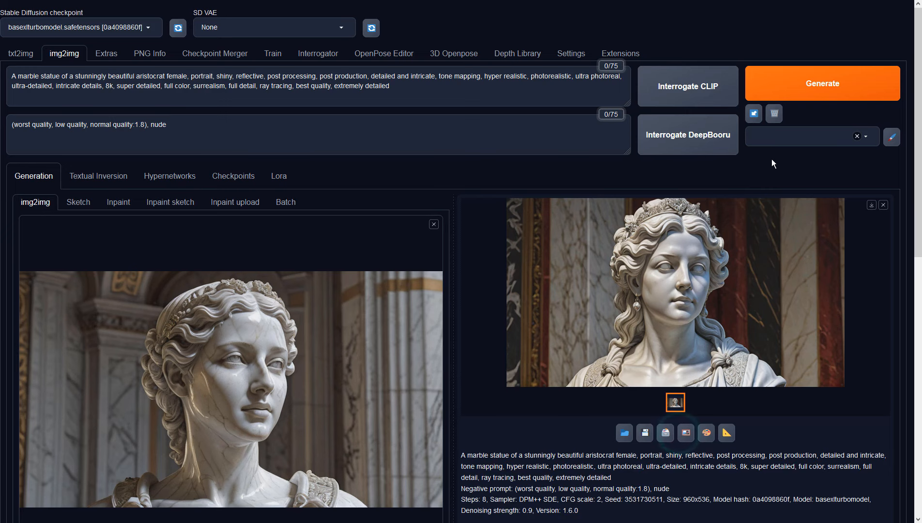
pyautogui.click(797, 90)
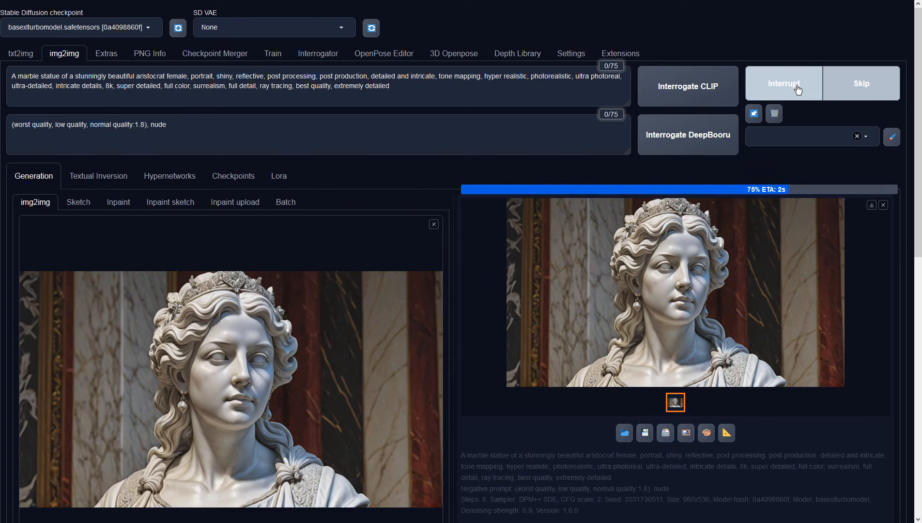
pyautogui.click(770, 212)
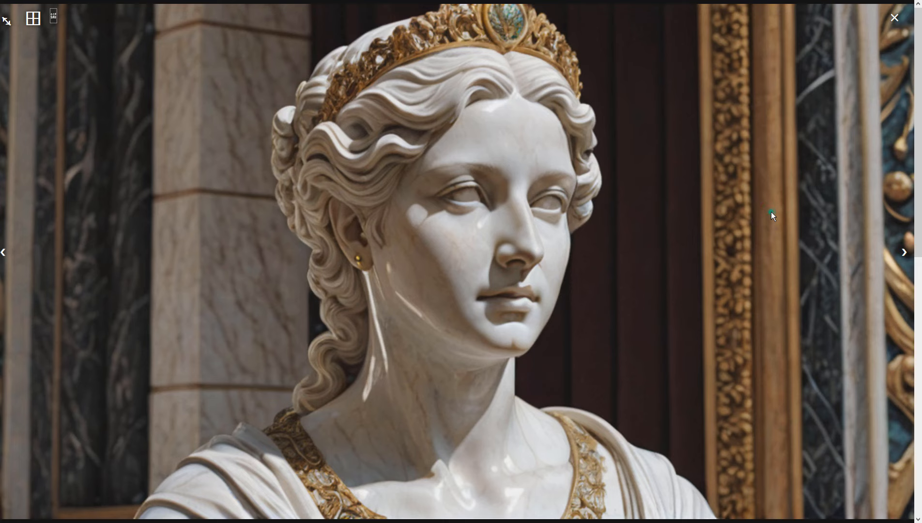
pyautogui.click(770, 212)
# - Send the gold-crowned statue image to Extras, process it with the 4x-UltraSharp upscaler at resize 1, and open the result
pyautogui.click(723, 443)
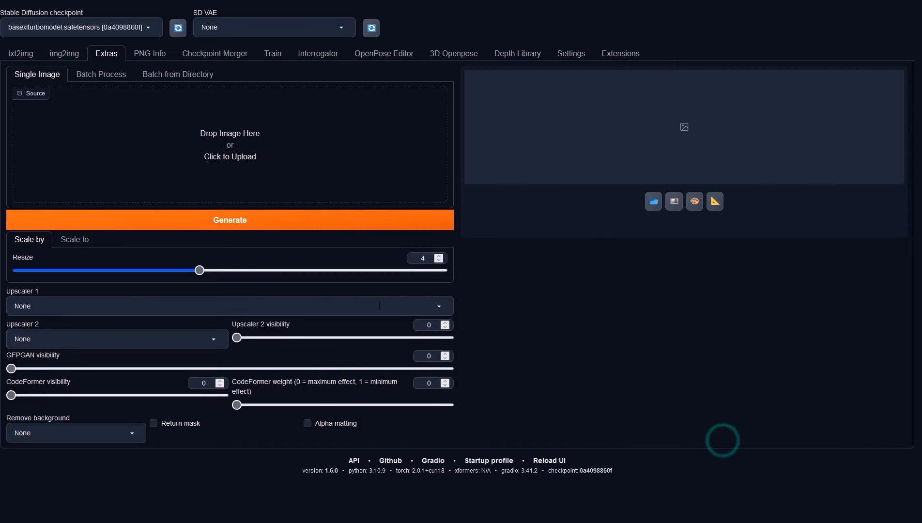
pyautogui.click(227, 307)
pyautogui.click(42, 227)
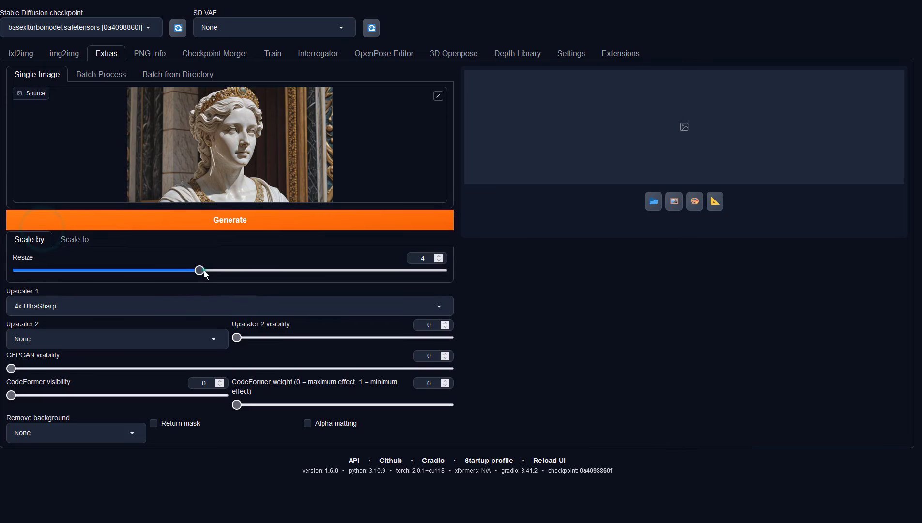
pyautogui.moveTo(199, 270); pyautogui.dragTo(18, 270)
pyautogui.click(282, 217)
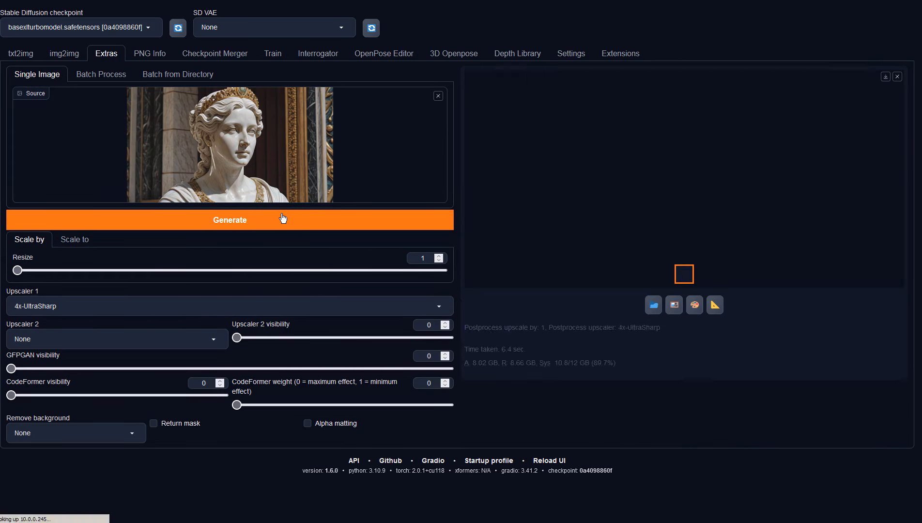
pyautogui.click(584, 213)
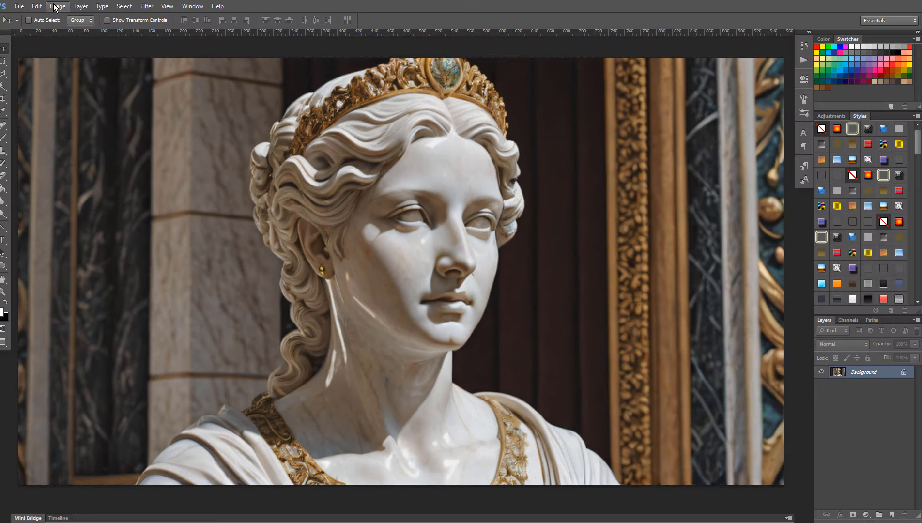
# - In Photoshop, try a Vibrance adjustment of +100 vibrance and +51 saturation on the statue image, and undo it
pyautogui.click(57, 6)
pyautogui.moveTo(61, 30)
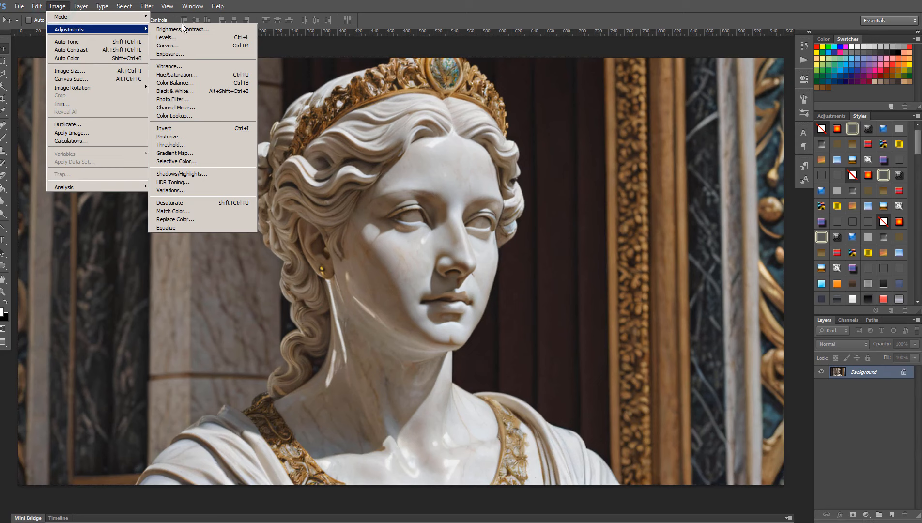
pyautogui.click(192, 68)
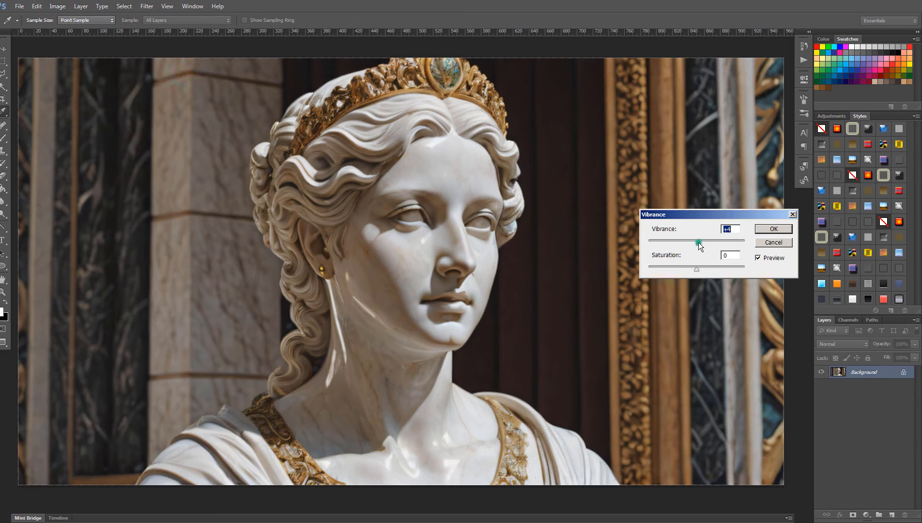
pyautogui.moveTo(698, 242); pyautogui.dragTo(760, 240)
pyautogui.moveTo(697, 269); pyautogui.dragTo(720, 267)
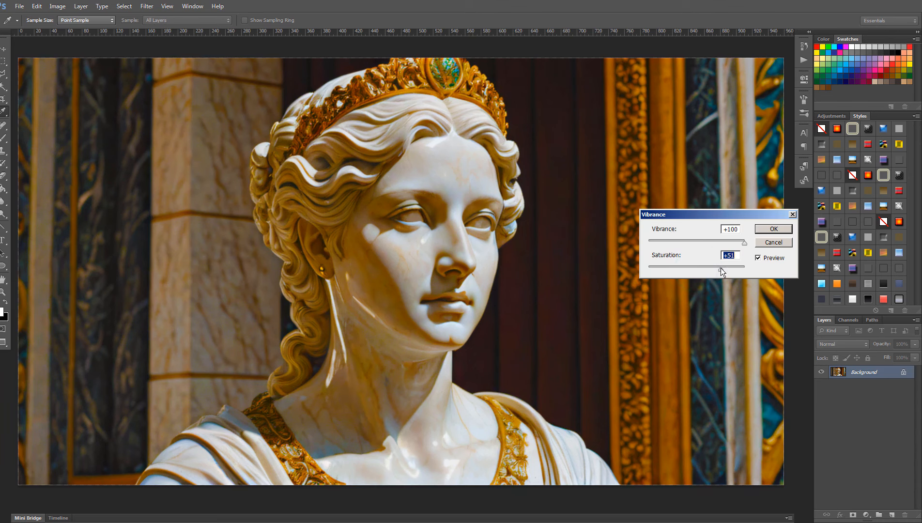
pyautogui.click(773, 229)
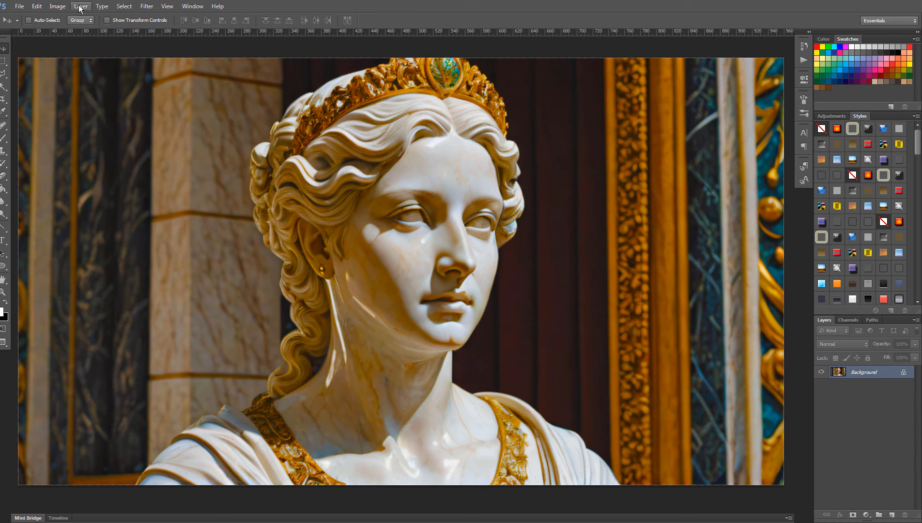
pyautogui.hotkey('ctrl', 'z')
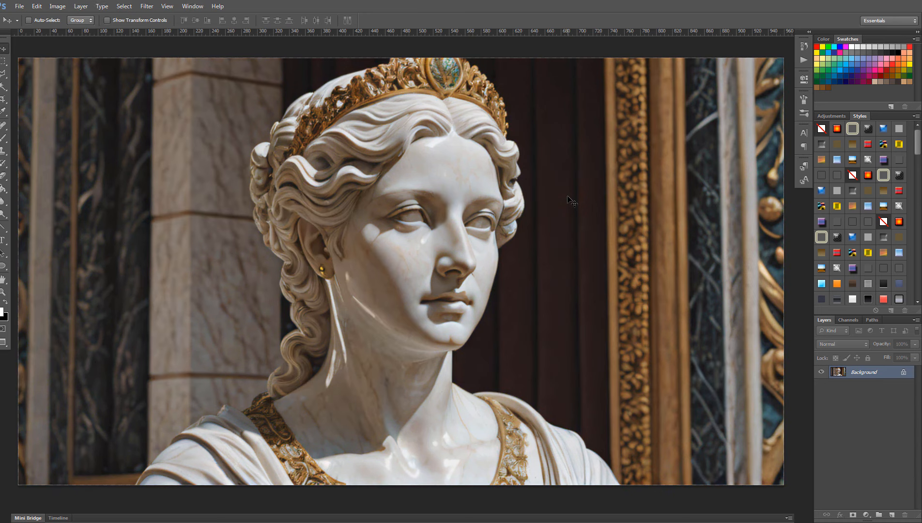
# - Apply Auto Contrast, Auto Tone and Auto Color to the statue image
pyautogui.click(57, 6)
pyautogui.click(61, 50)
pyautogui.click(57, 6)
pyautogui.click(61, 41)
pyautogui.click(58, 6)
pyautogui.click(64, 50)
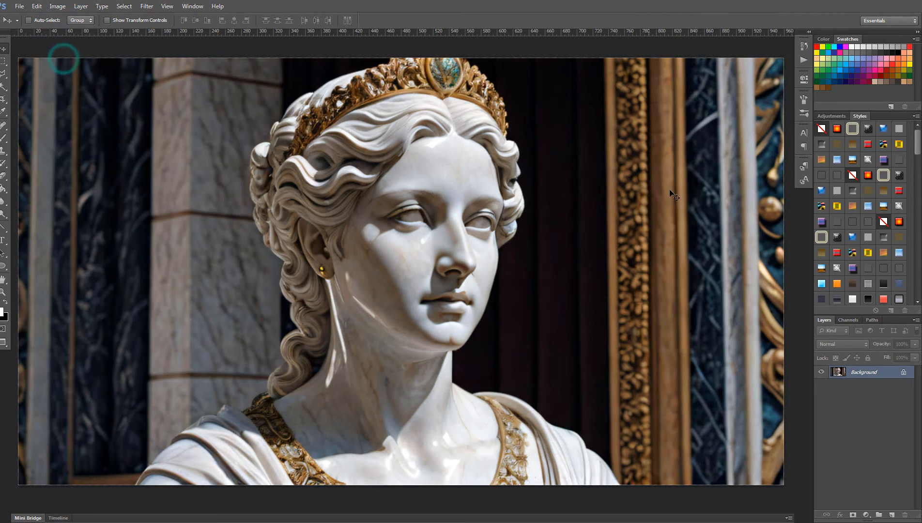
# - Compare the original statue image with the auto-corrected version by switching between the opening snapshot and the Auto Color history state
pyautogui.click(805, 46)
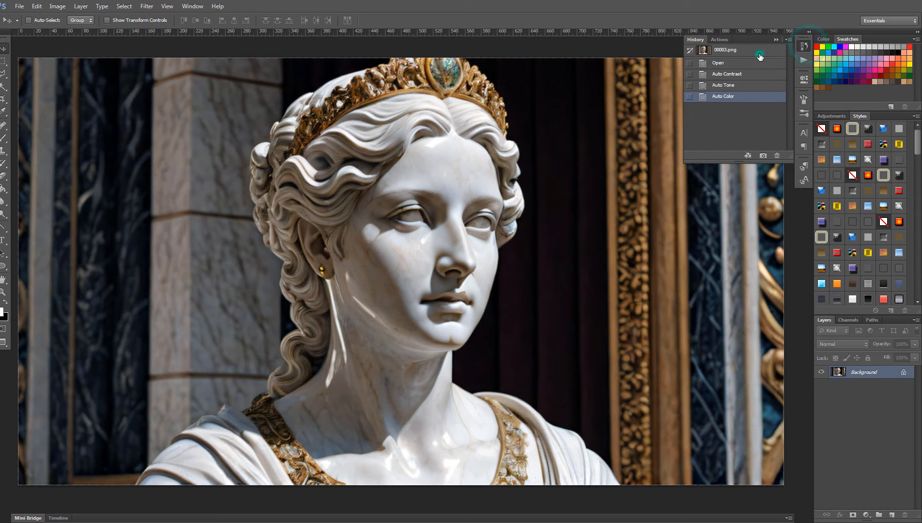
pyautogui.click(755, 51)
pyautogui.click(714, 96)
pyautogui.click(736, 50)
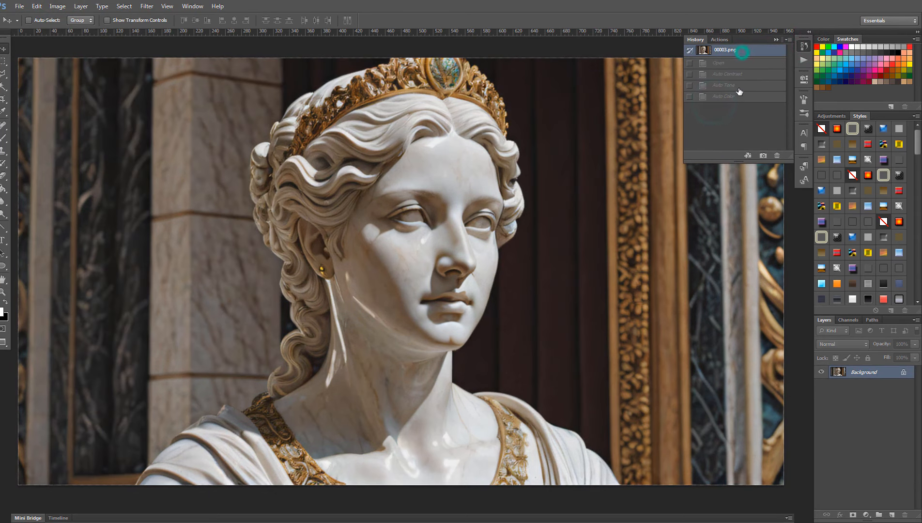
pyautogui.click(736, 96)
pyautogui.click(738, 62)
pyautogui.click(735, 96)
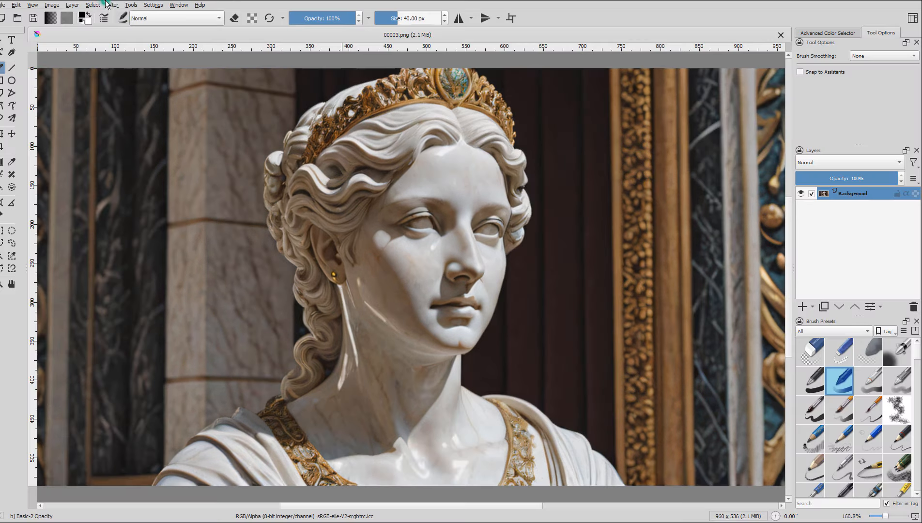
# - In Krita, apply the Auto Contrast filter to the statue image 00003.png
pyautogui.click(113, 5)
pyautogui.moveTo(129, 35)
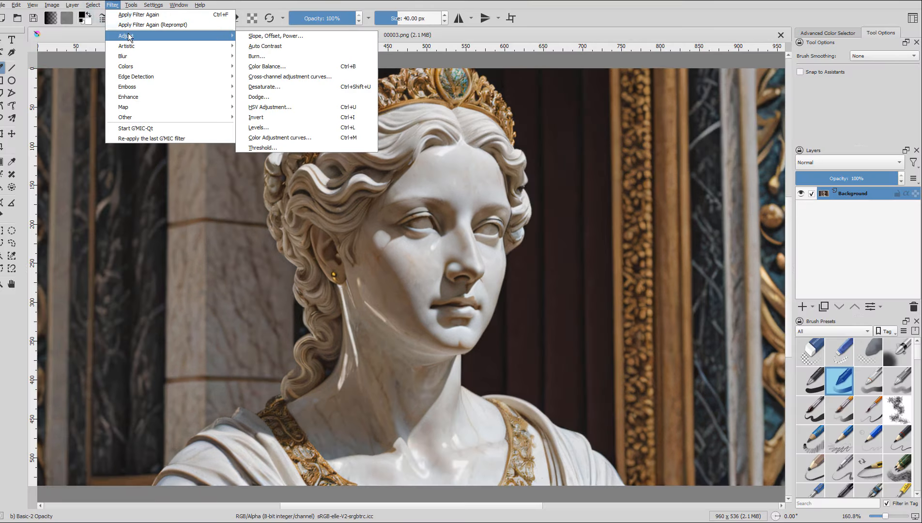
pyautogui.click(286, 46)
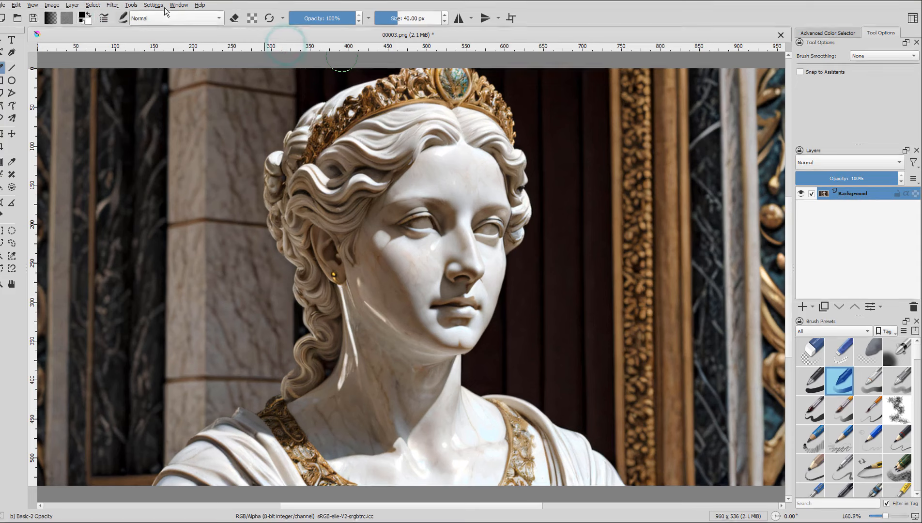
# - Apply a cross-channel color adjustment to Saturation driven by Lightness, with curve outputs of 15 at input 0 and 2 at input 100
pyautogui.click(112, 4)
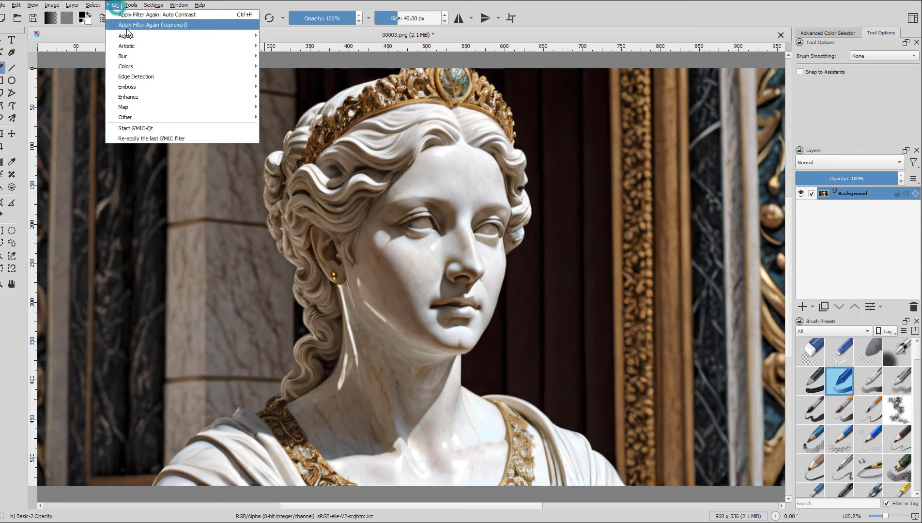
pyautogui.moveTo(142, 36)
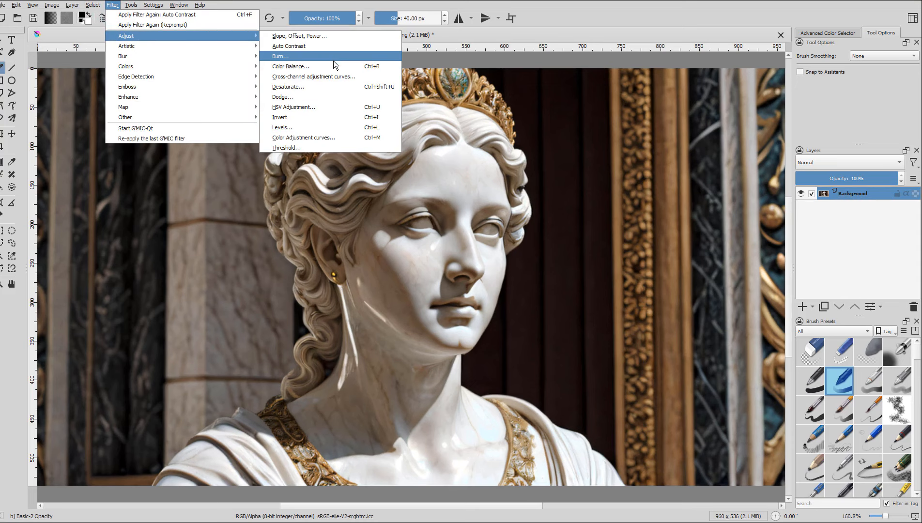
pyautogui.click(334, 77)
pyautogui.moveTo(692, 188)
pyautogui.mouseDown()
pyautogui.moveTo(687, 145)
pyautogui.moveTo(688, 179)
pyautogui.mouseUp()
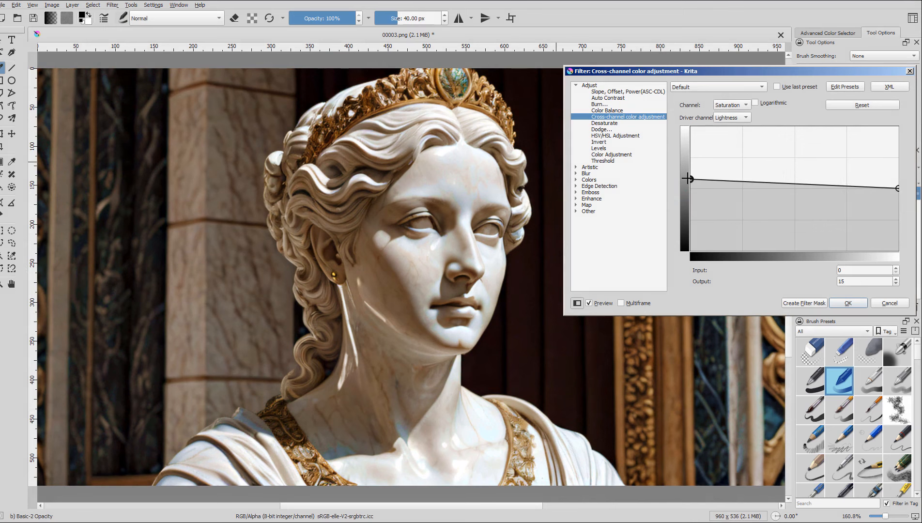
pyautogui.moveTo(897, 188)
pyautogui.mouseDown()
pyautogui.moveTo(896, 196)
pyautogui.moveTo(899, 187)
pyautogui.mouseUp()
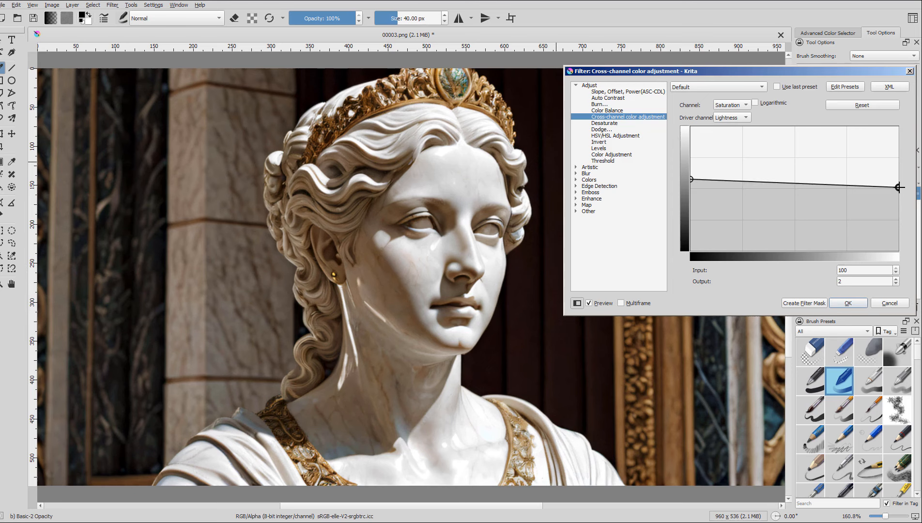
pyautogui.click(849, 302)
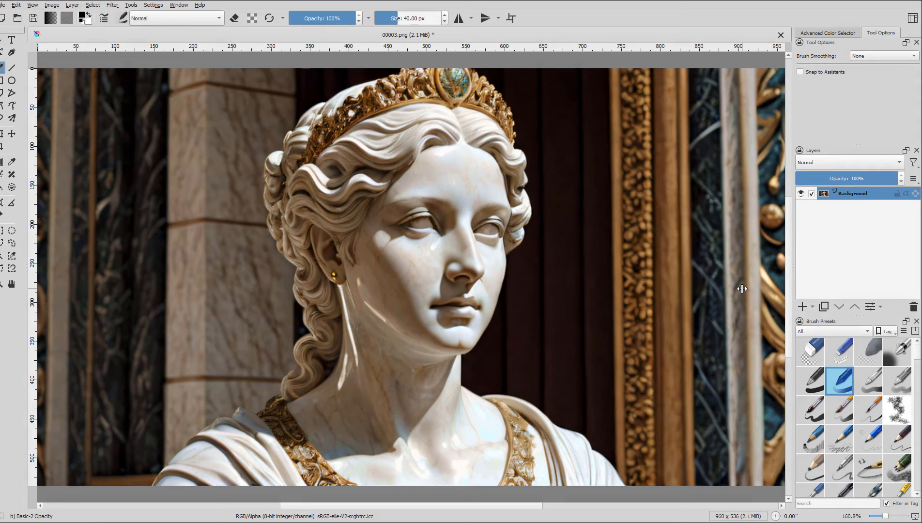
# - Compare the statue image with and without the cross-channel saturation adjustment by undoing and redoing it twice
pyautogui.hotkey('ctrl', 'z')
pyautogui.hotkey('ctrl', 'shift', 'z')
pyautogui.hotkey('ctrl', 'z')
pyautogui.hotkey('ctrl', 'shift', 'z')
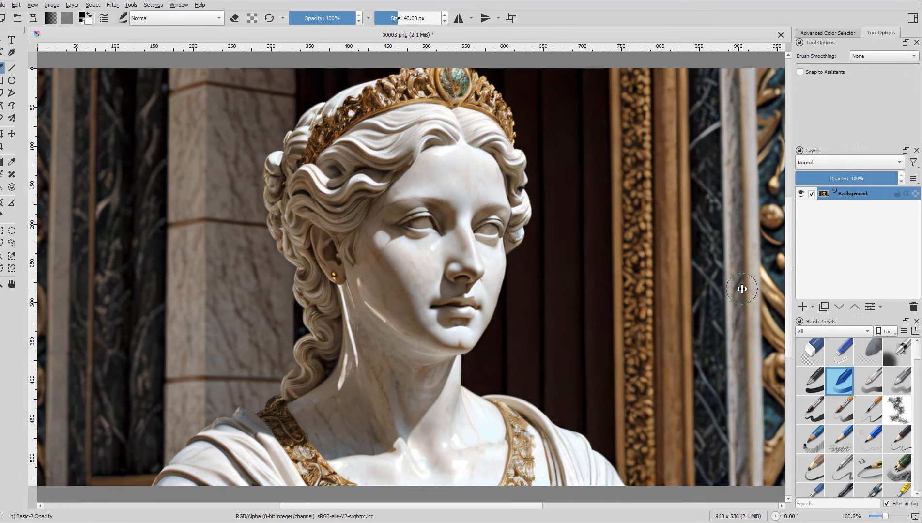